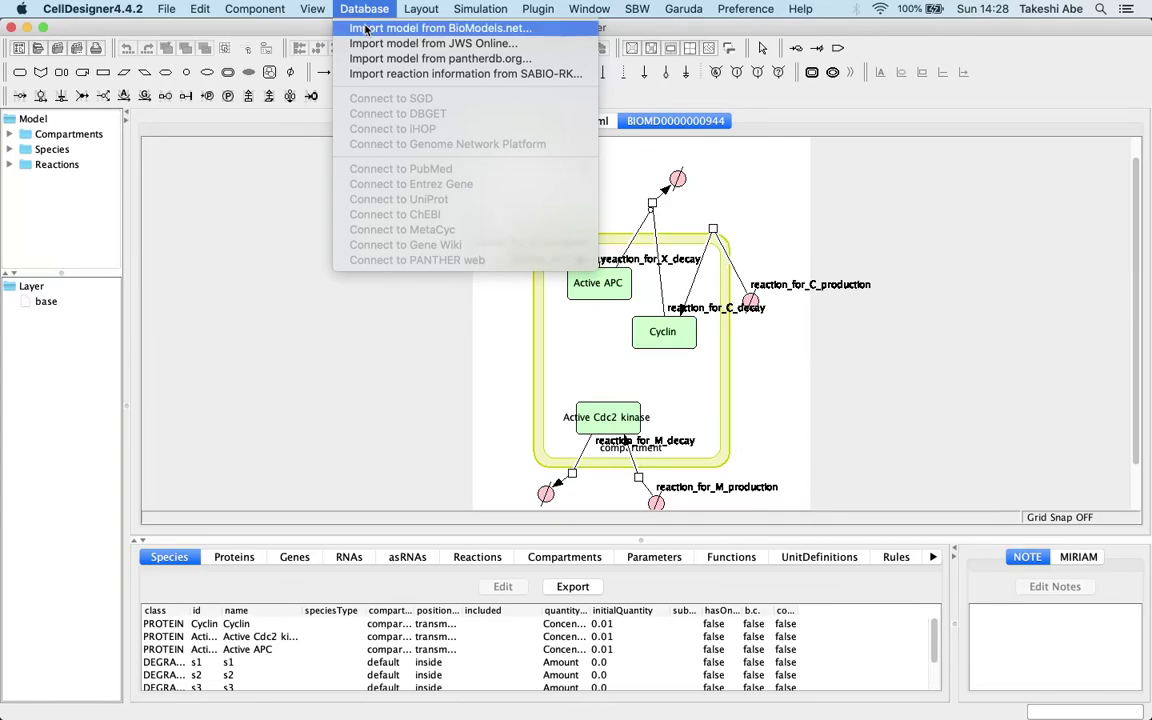
pyautogui.click(366, 28)
pyautogui.moveTo(299, 30); pyautogui.dragTo(503, 148)
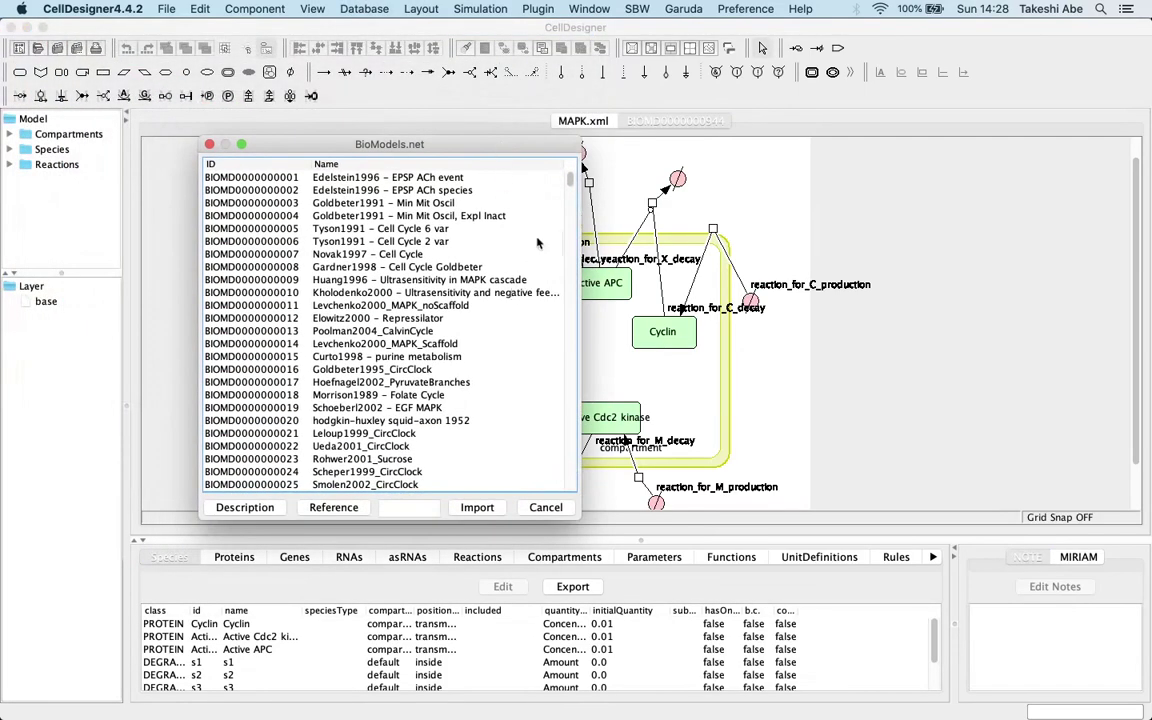
pyautogui.moveTo(573, 183); pyautogui.dragTo(577, 484)
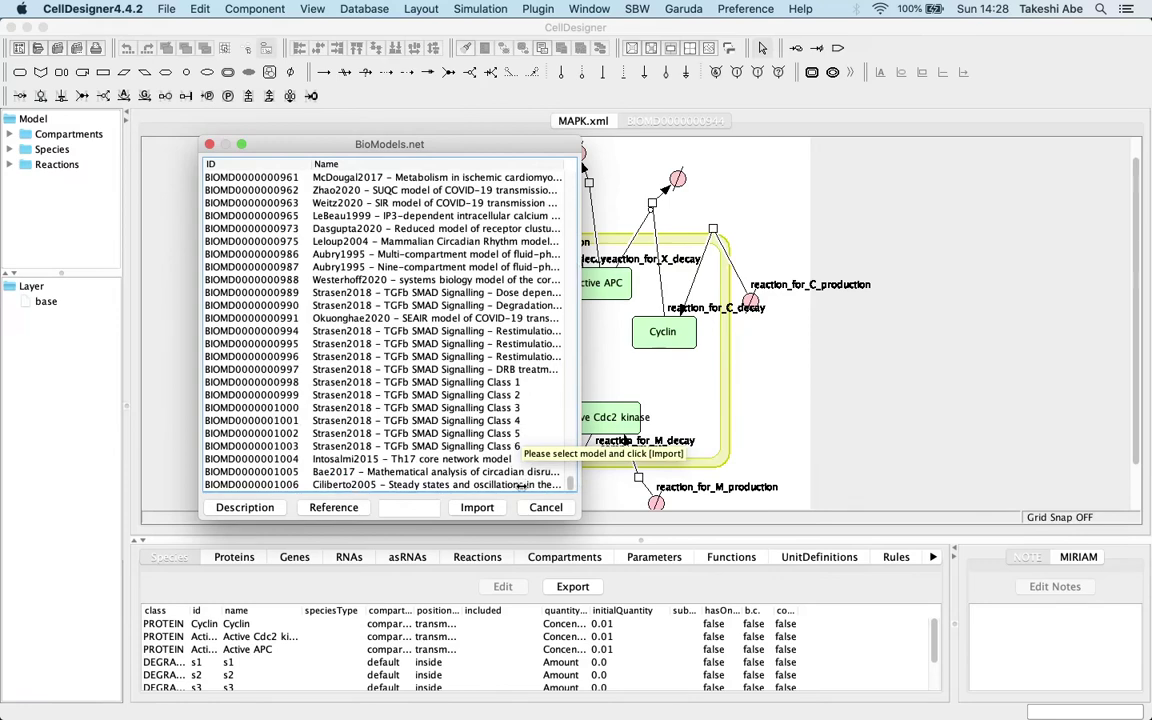
pyautogui.click(521, 485)
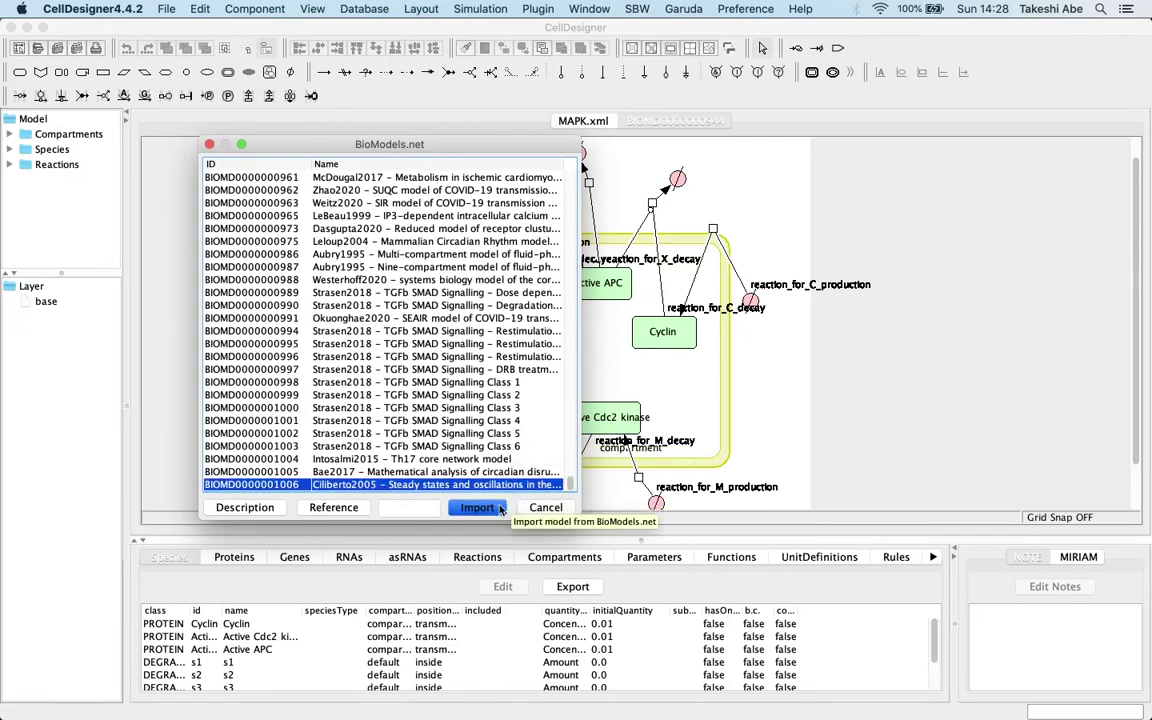
pyautogui.click(495, 510)
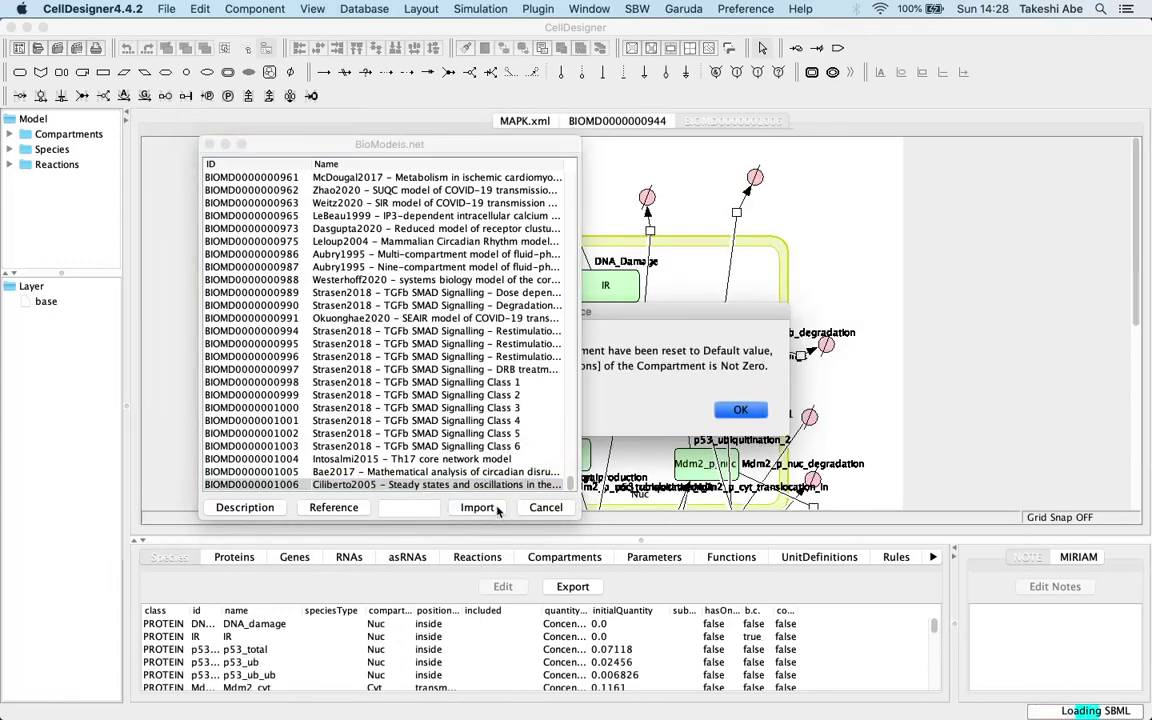
pyautogui.click(545, 506)
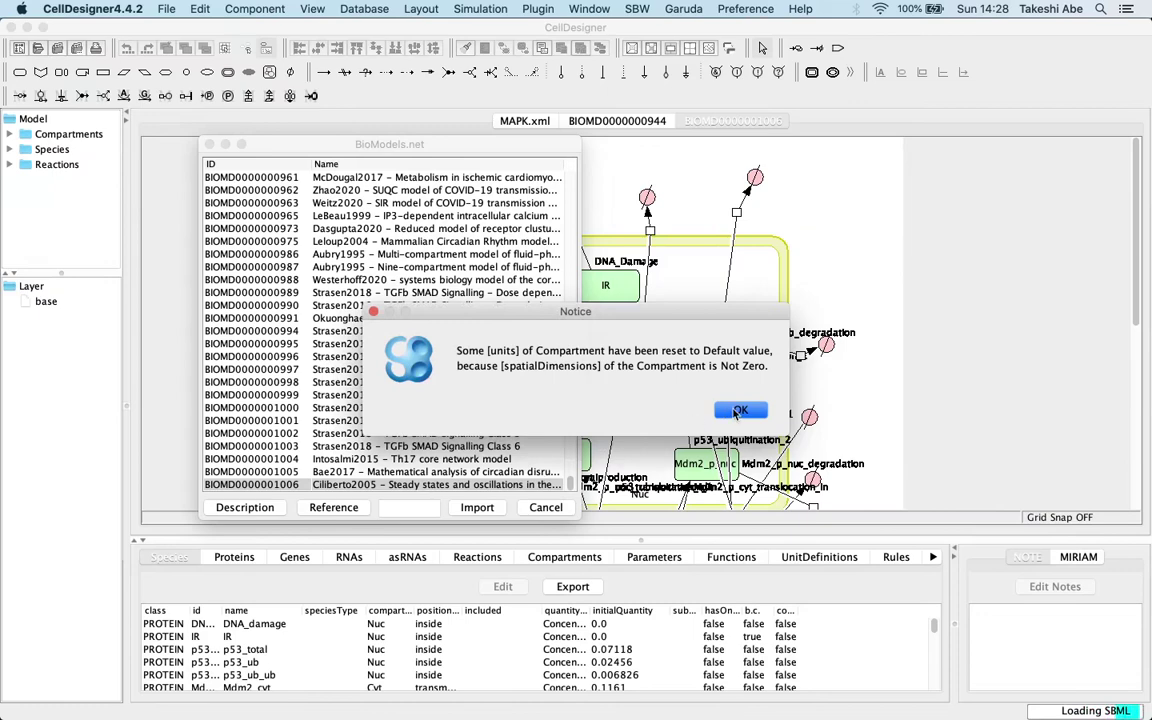
pyautogui.click(738, 413)
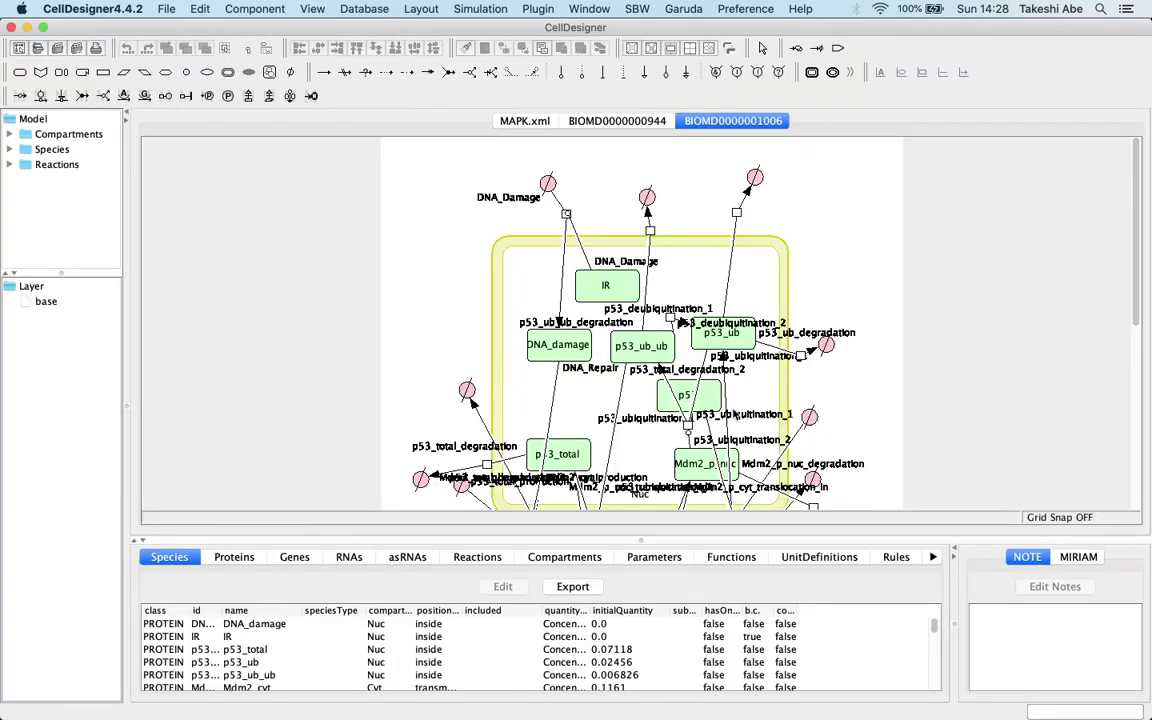
# - Examine the imported model's diagram through its Nuc and Cyt compartments
pyautogui.scroll(-10, 532, 413)
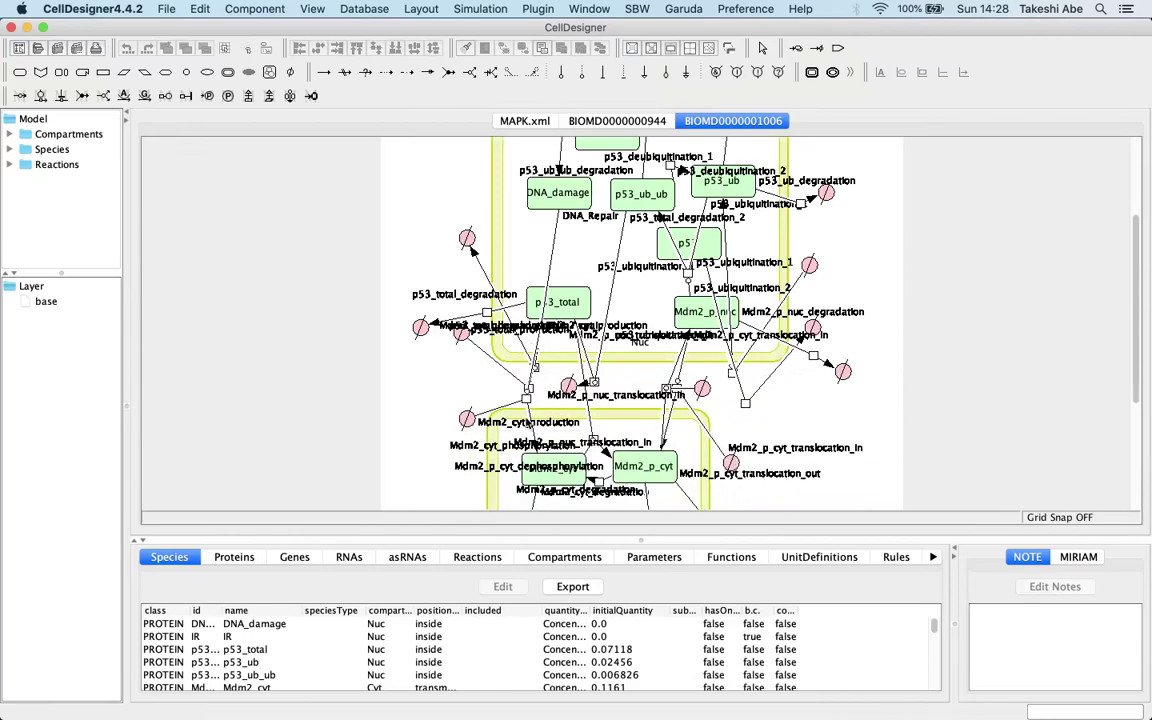
pyautogui.scroll(-4, 527, 421)
pyautogui.scroll(5, 527, 421)
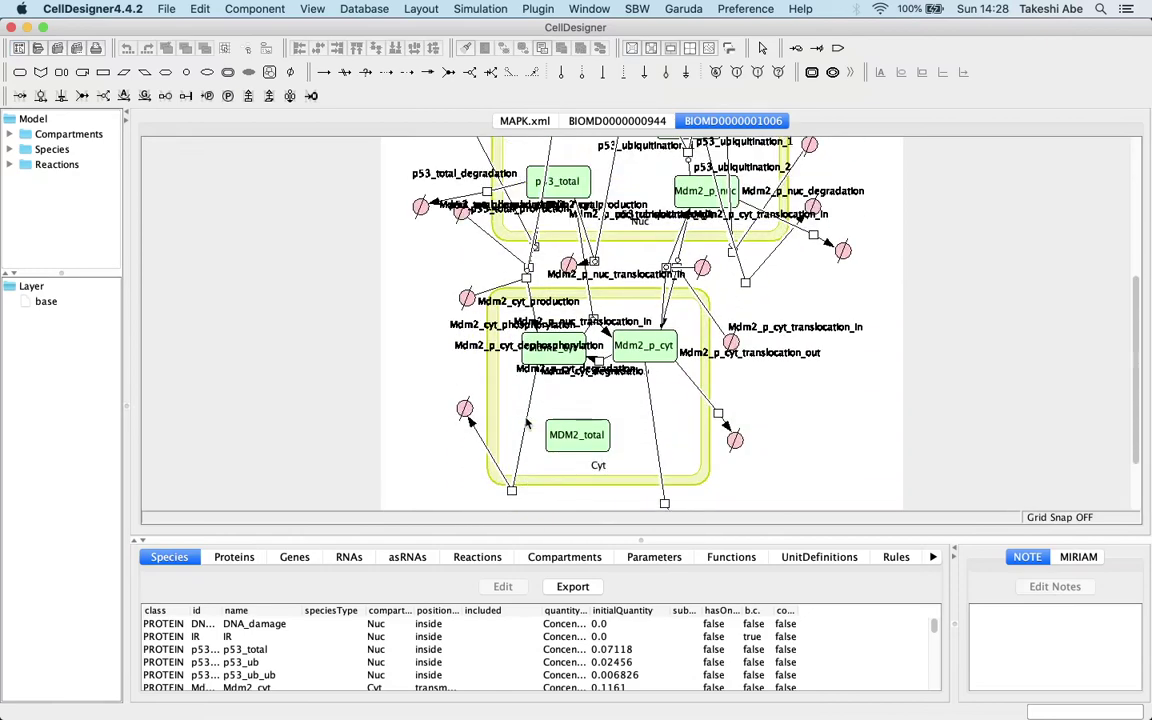
pyautogui.scroll(5, 527, 421)
pyautogui.scroll(-5, 527, 421)
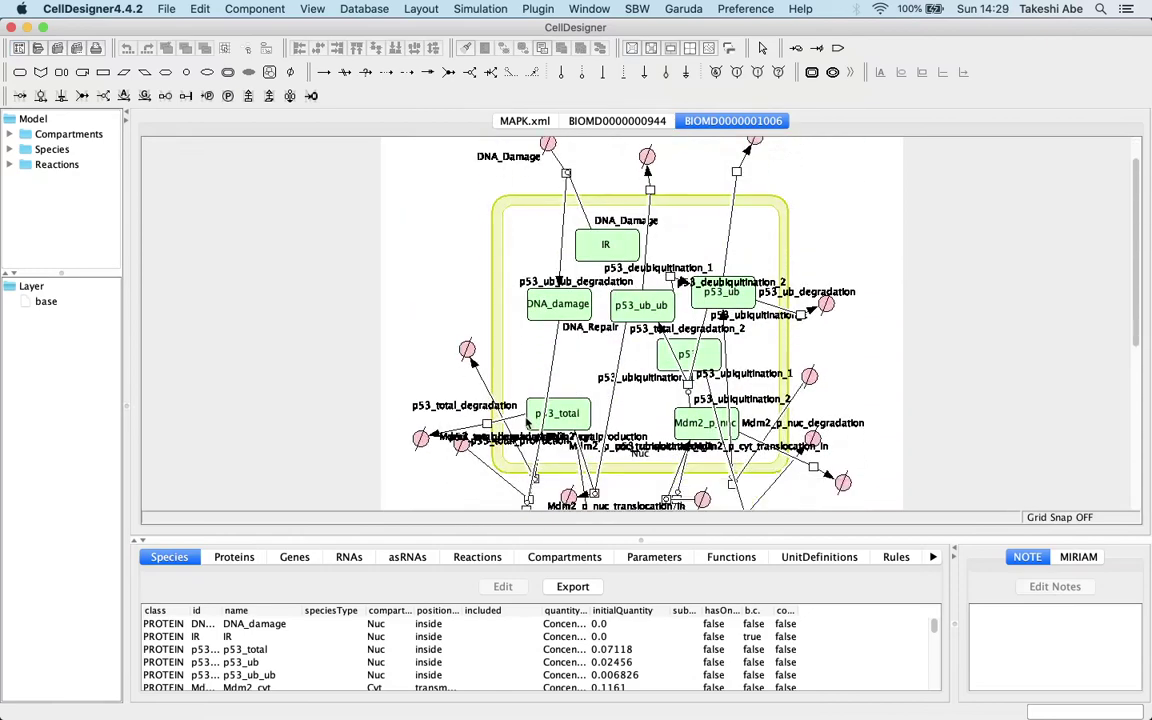
pyautogui.scroll(-3, 527, 421)
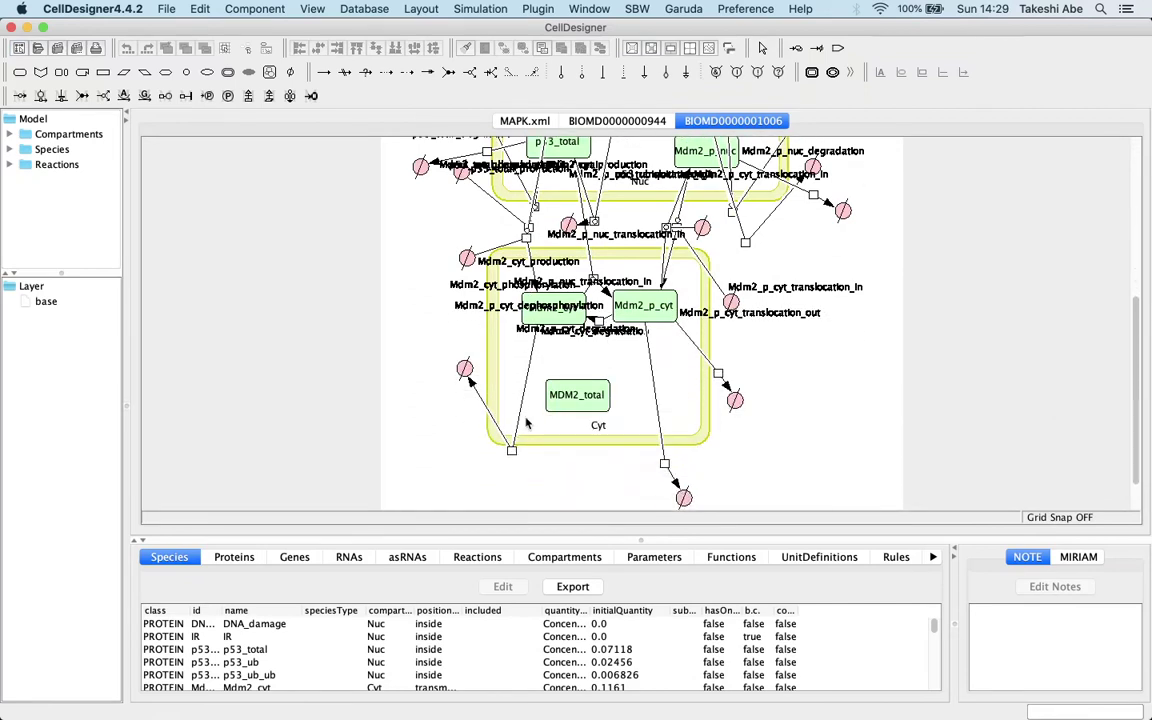
# - Open the simulation control panel for the MAPK.xml model, widen the species Name column, and run the simulation with the SOSlib solver
pyautogui.click(518, 122)
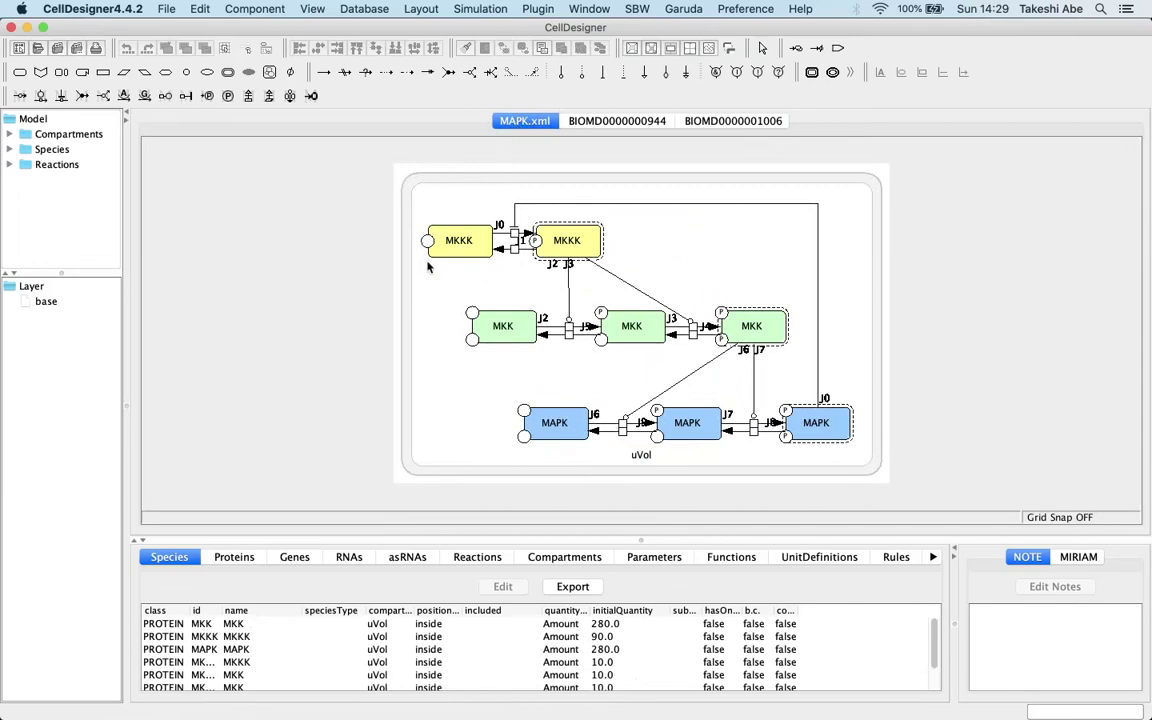
pyautogui.click(480, 9)
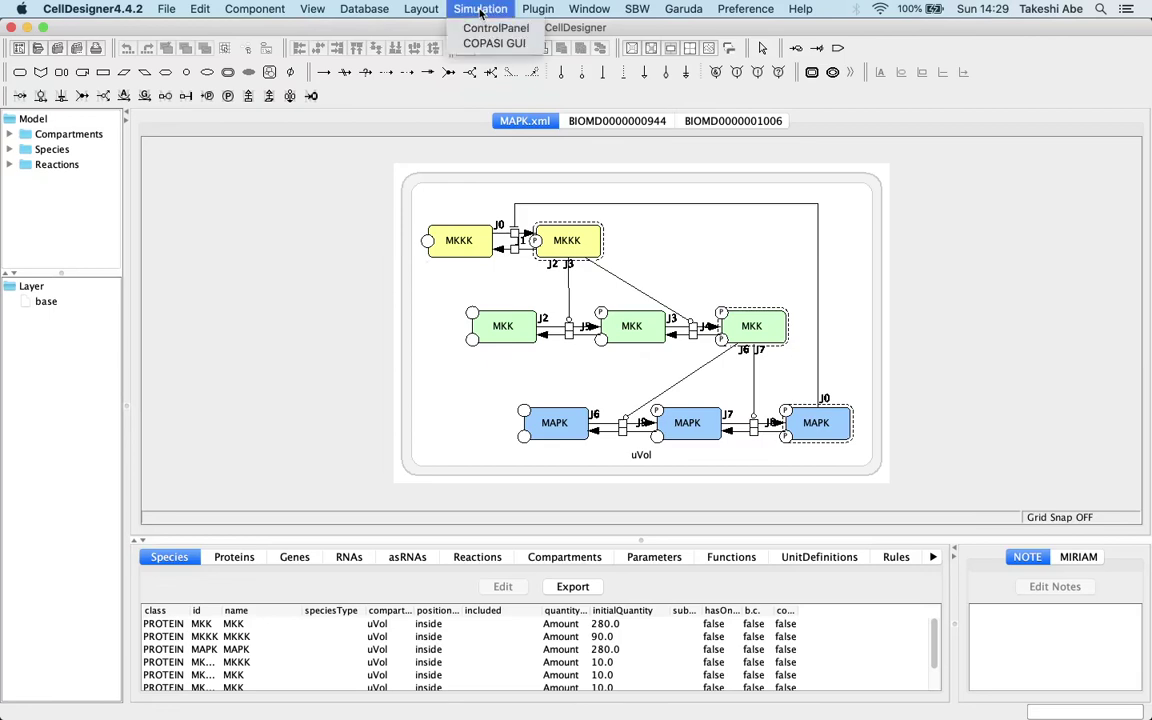
pyautogui.click(537, 35)
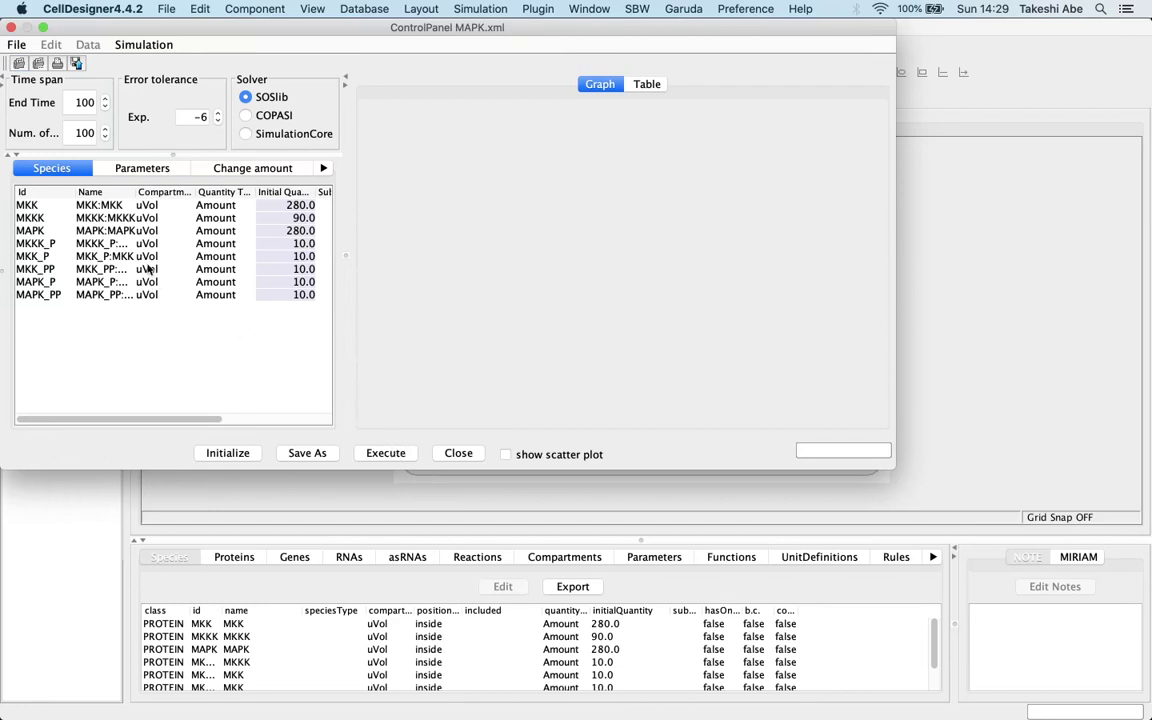
pyautogui.moveTo(136, 190); pyautogui.dragTo(168, 192)
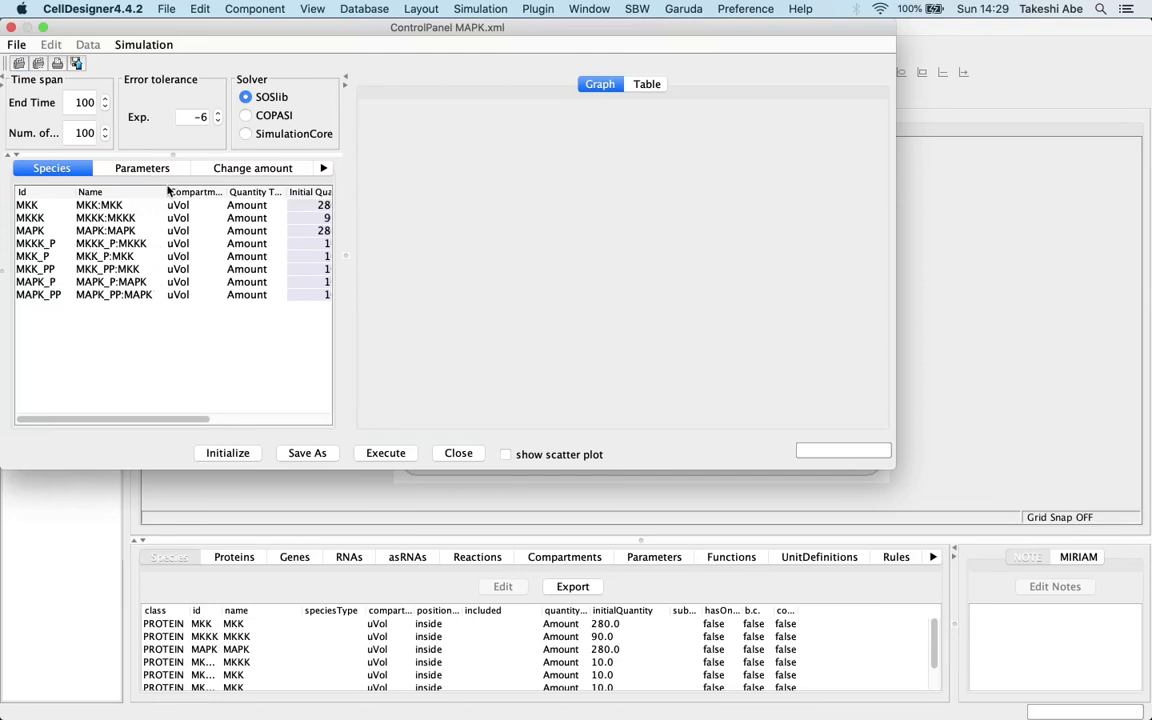
pyautogui.click(394, 454)
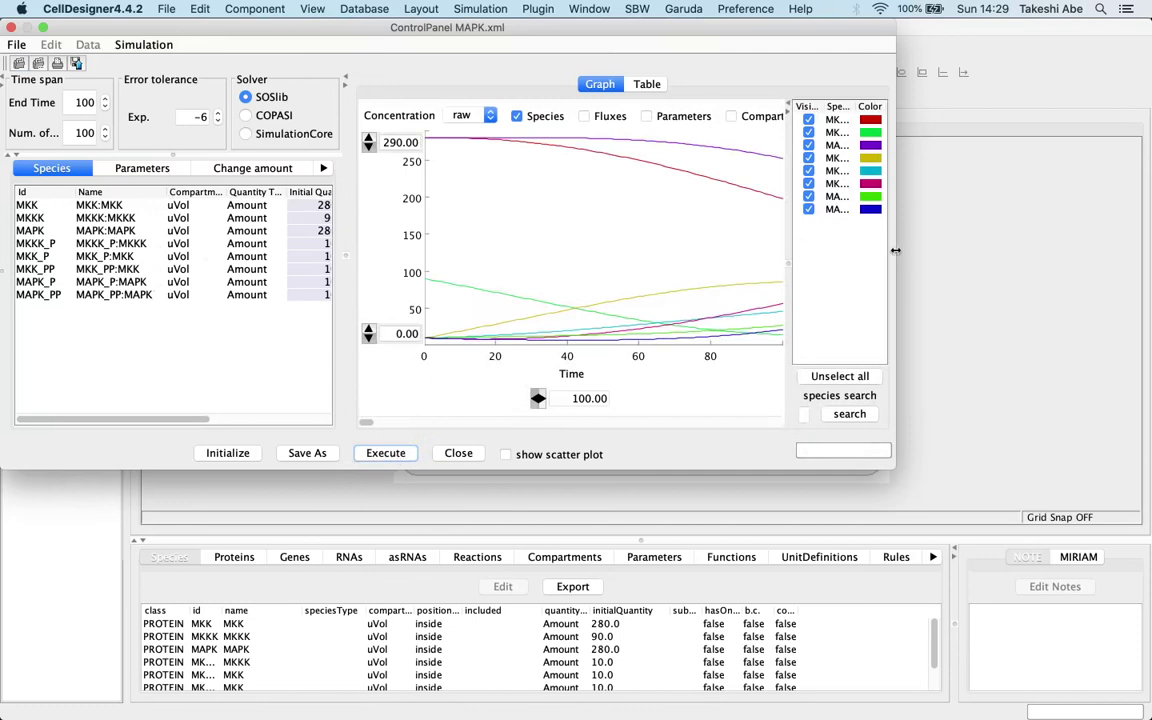
# - Enlarge the control panel window and widen the graph area and its legend so the full species names fit
pyautogui.moveTo(896, 250); pyautogui.dragTo(1056, 250)
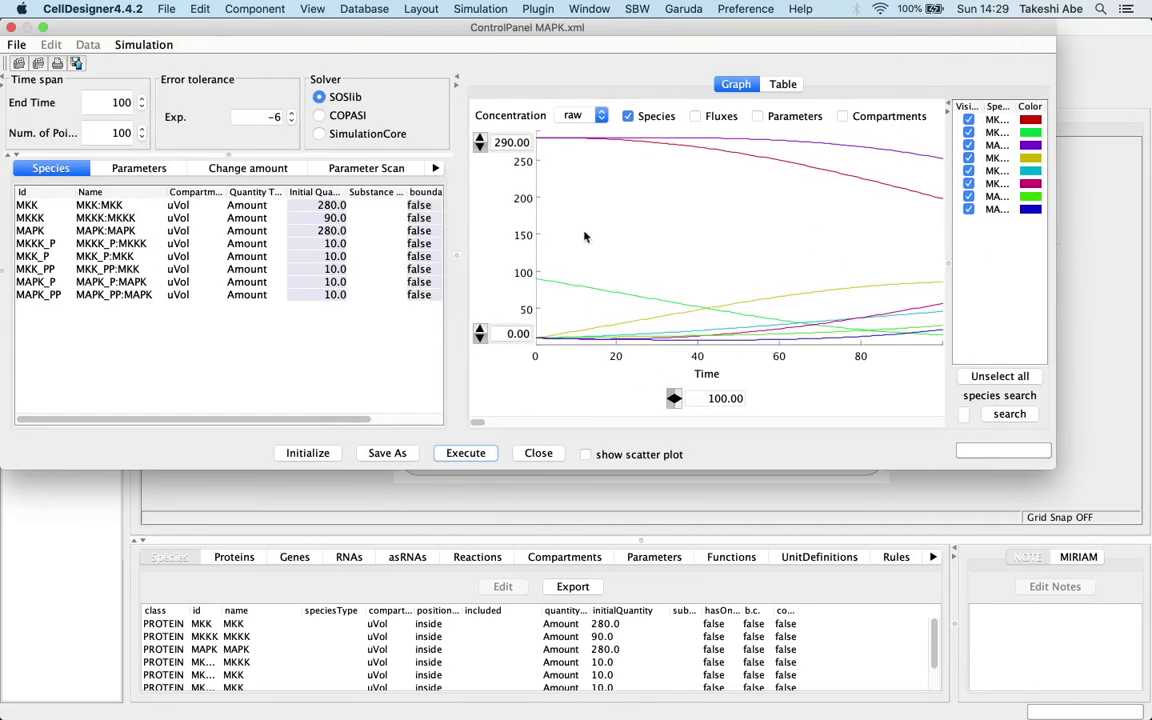
pyautogui.moveTo(463, 266); pyautogui.dragTo(357, 257)
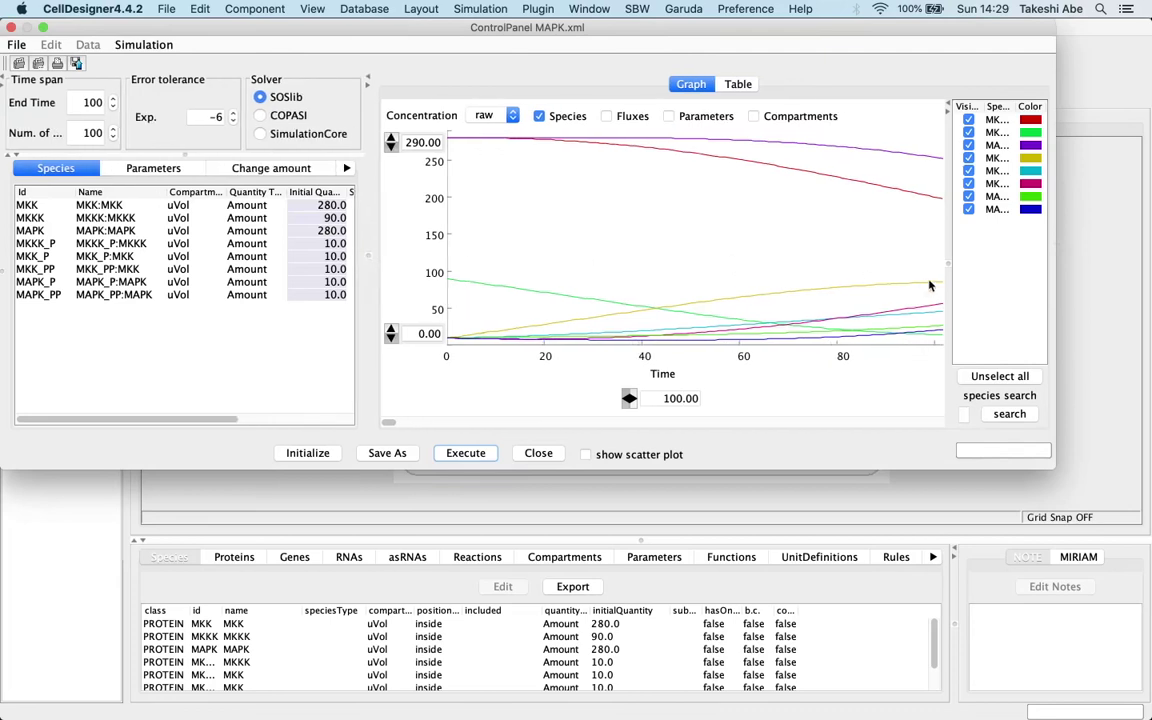
pyautogui.moveTo(948, 265); pyautogui.dragTo(860, 265)
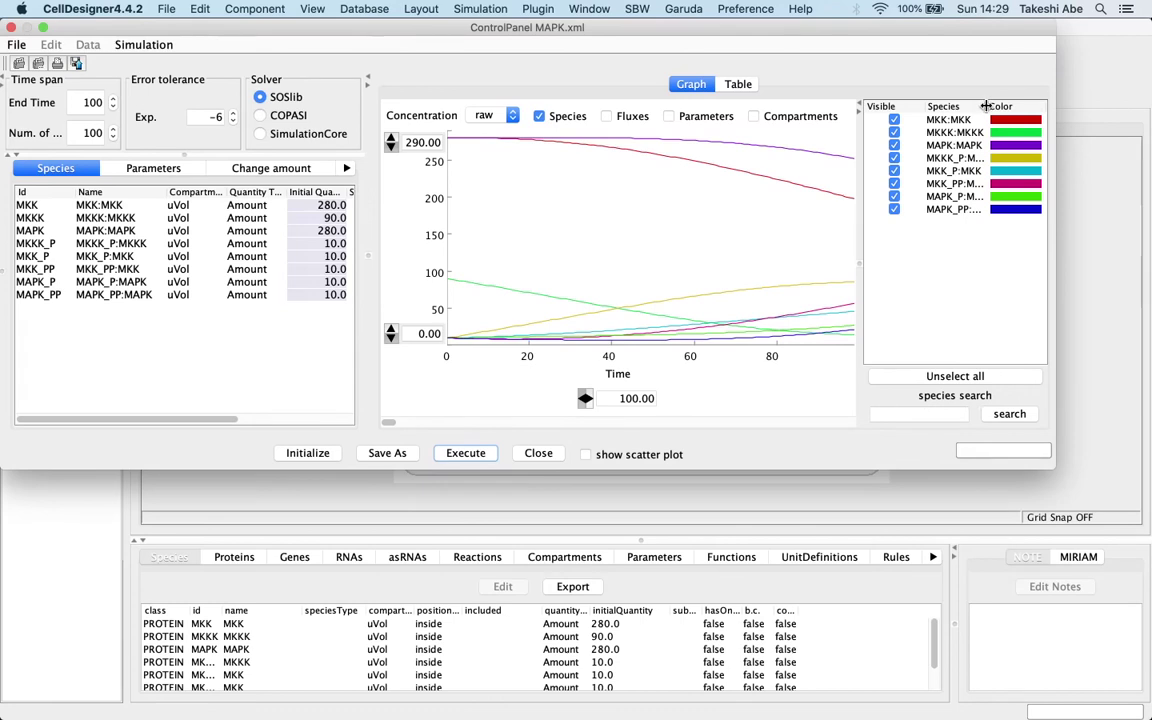
pyautogui.moveTo(986, 106); pyautogui.dragTo(1004, 106)
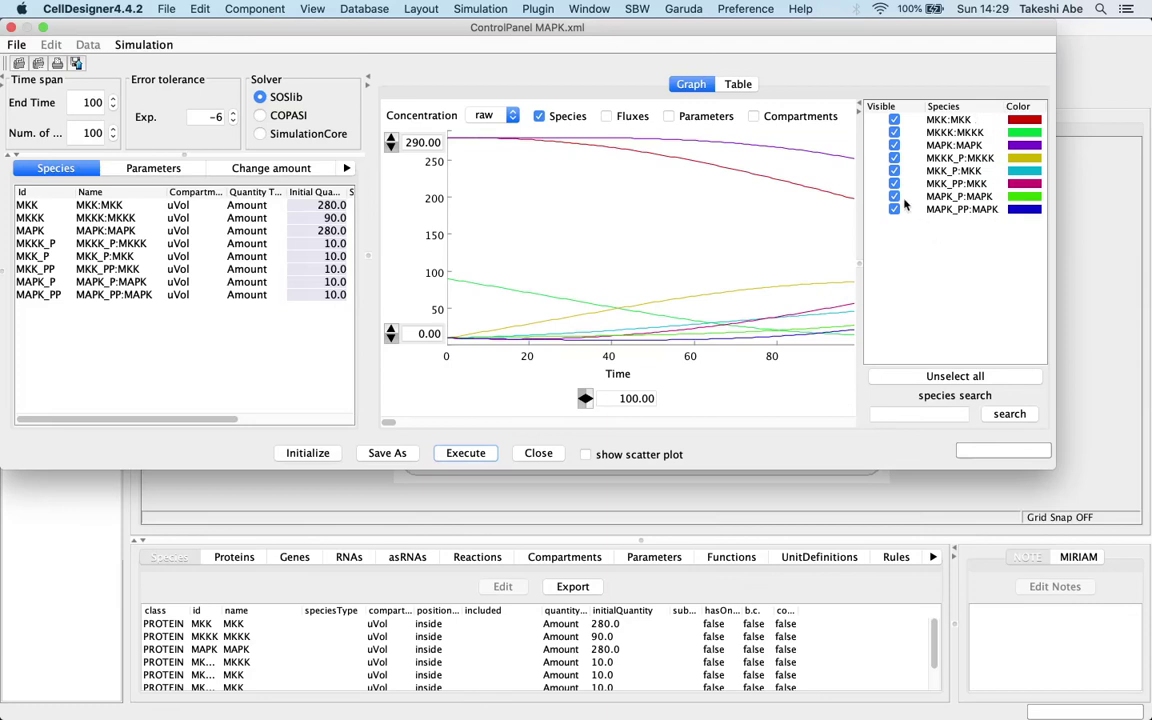
# - Hide the graph curves of MKKK, MAPK, MKKK_P, MKK_P, MKK_PP and MAPK_P, keeping MKK and MAPK_PP
pyautogui.click(894, 132)
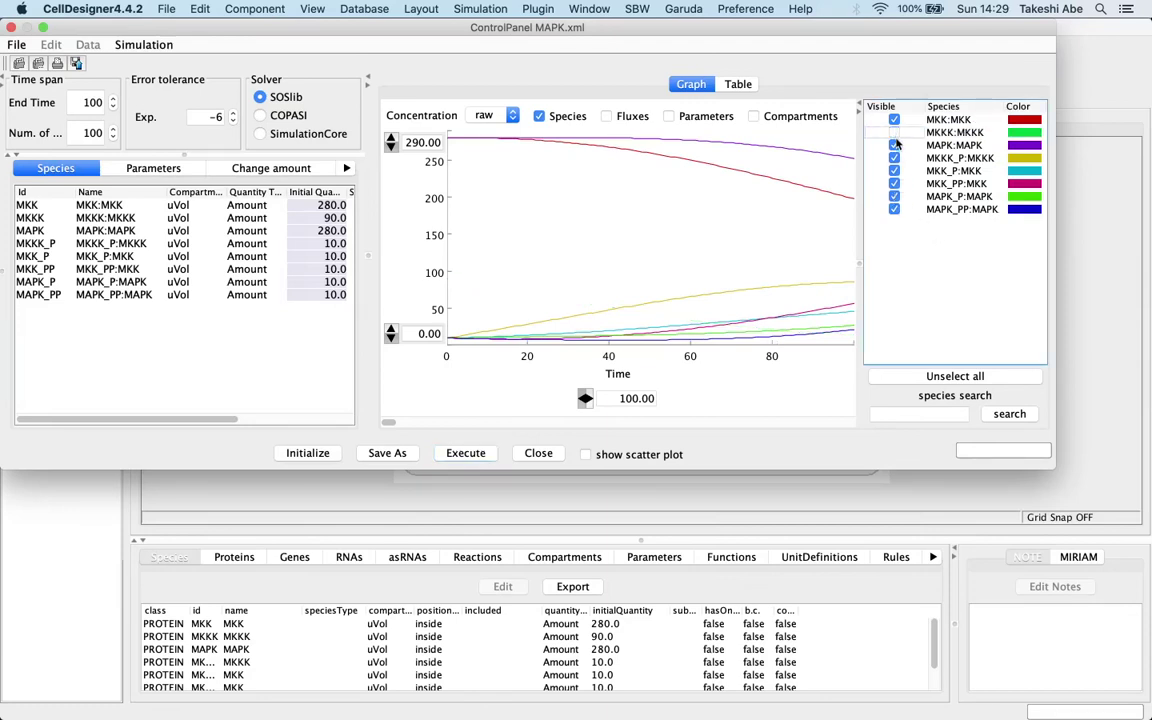
pyautogui.click(894, 145)
pyautogui.click(894, 158)
pyautogui.click(894, 171)
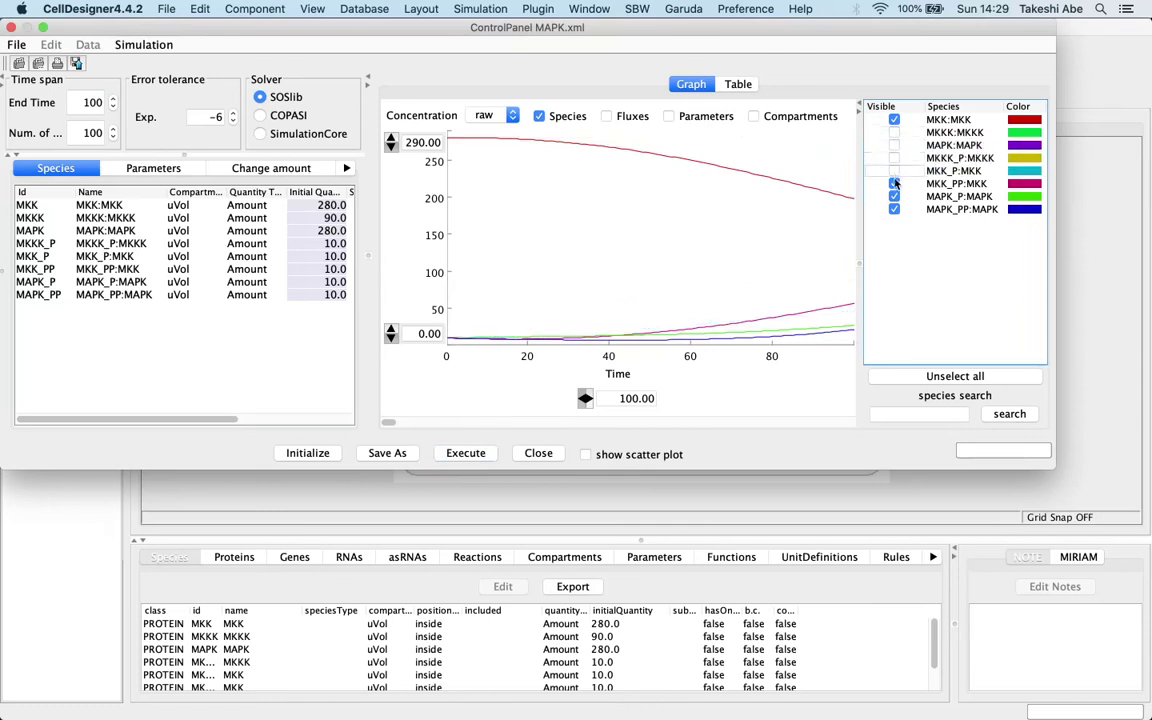
pyautogui.click(894, 184)
pyautogui.click(894, 196)
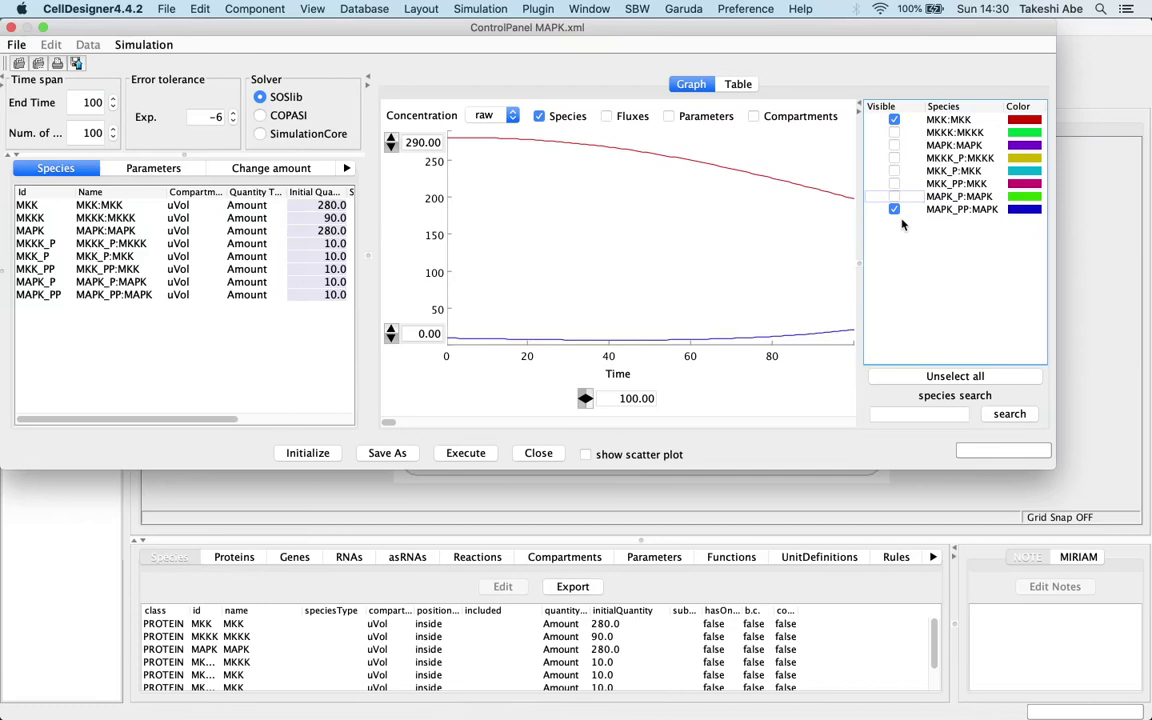
# - Show the curves of the six hidden species in the simulation graph again
pyautogui.click(894, 196)
pyautogui.click(894, 183)
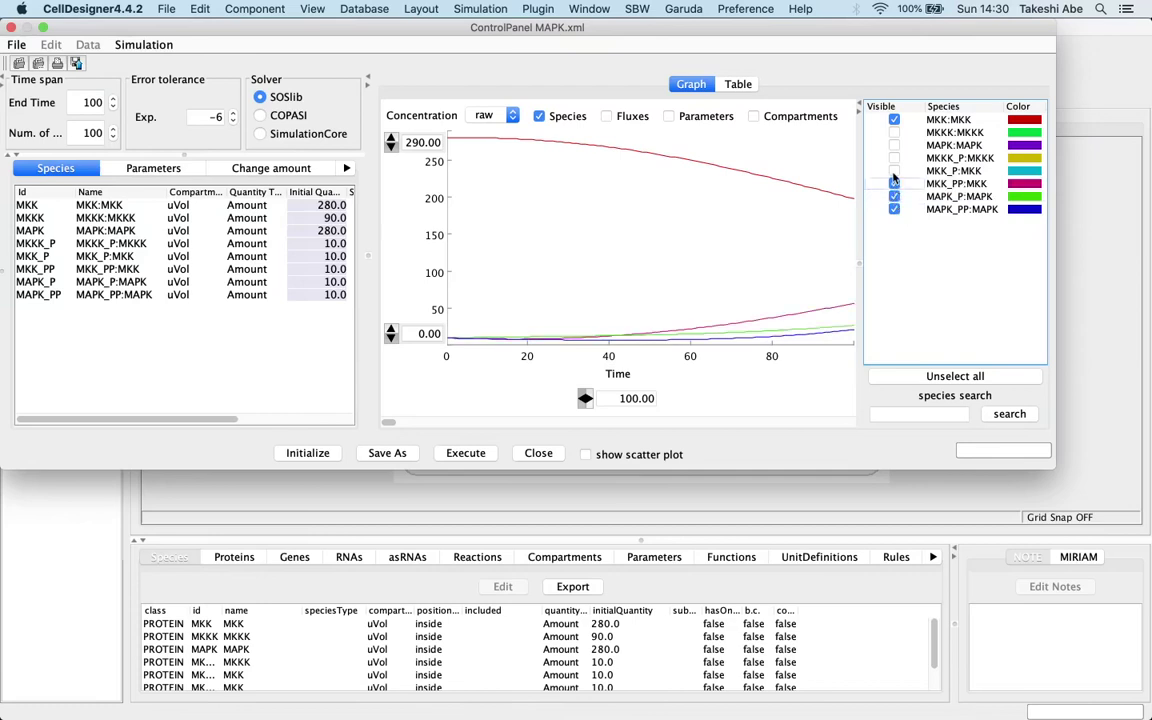
pyautogui.click(894, 170)
pyautogui.click(894, 158)
pyautogui.click(894, 145)
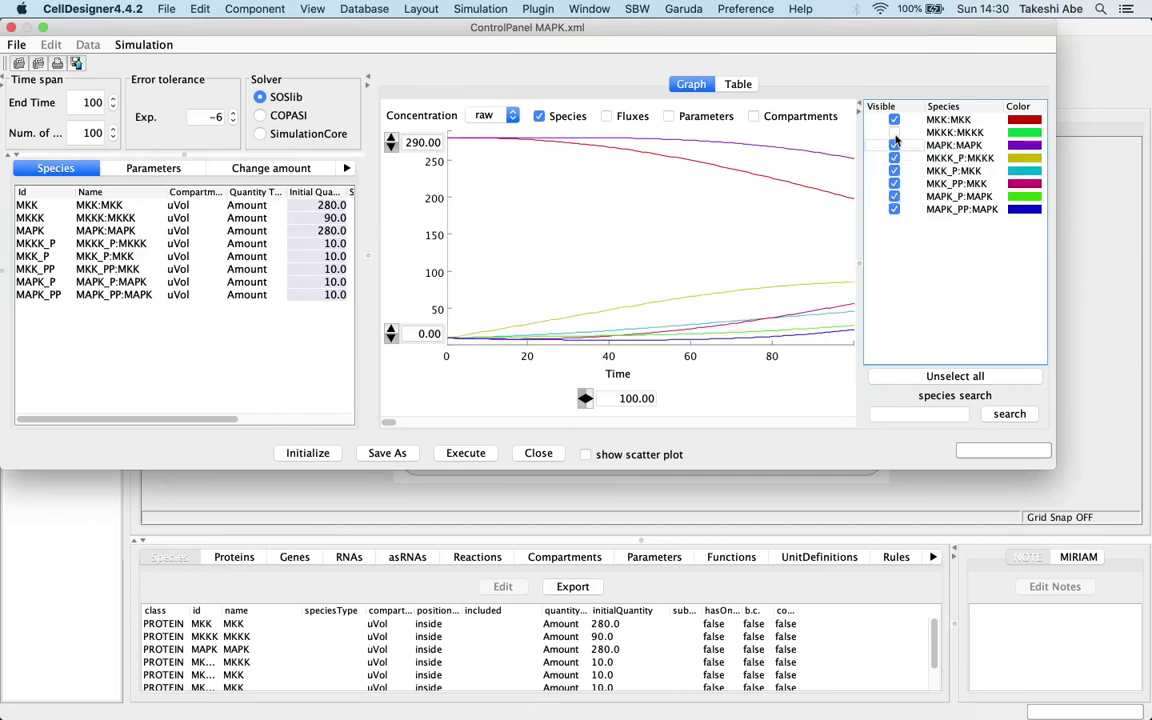
pyautogui.click(894, 132)
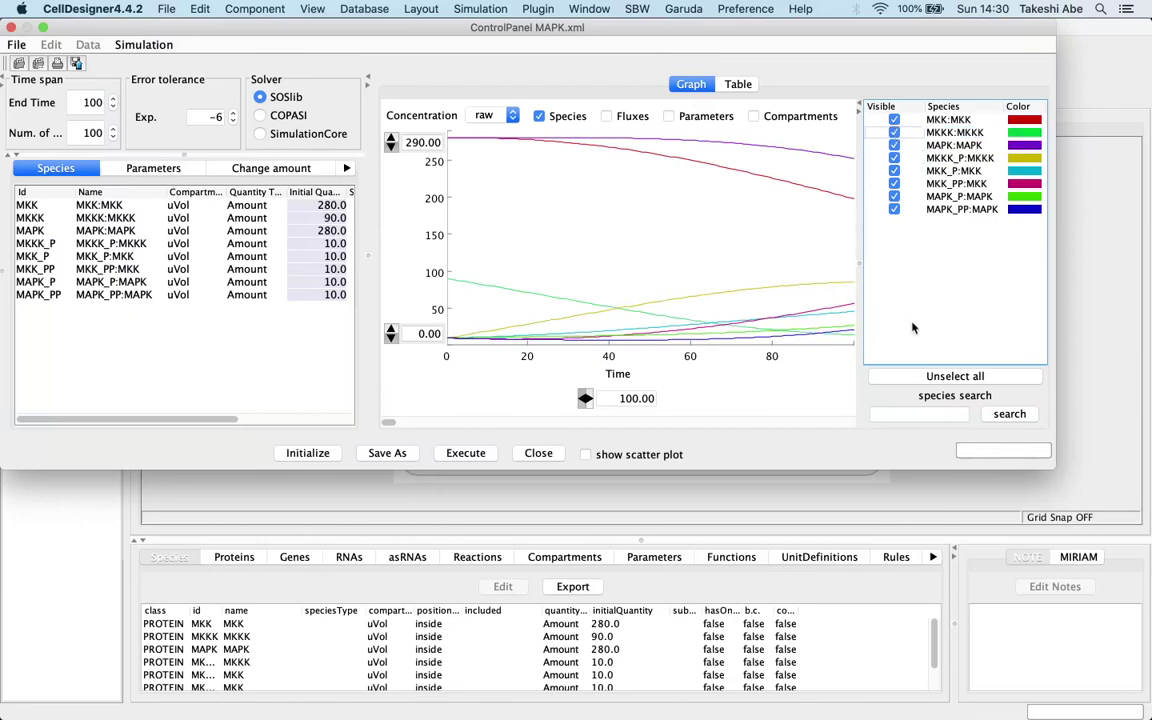
# - Set the simulation end time to 6000 and run the simulation again
pyautogui.doubleClick(93, 102)
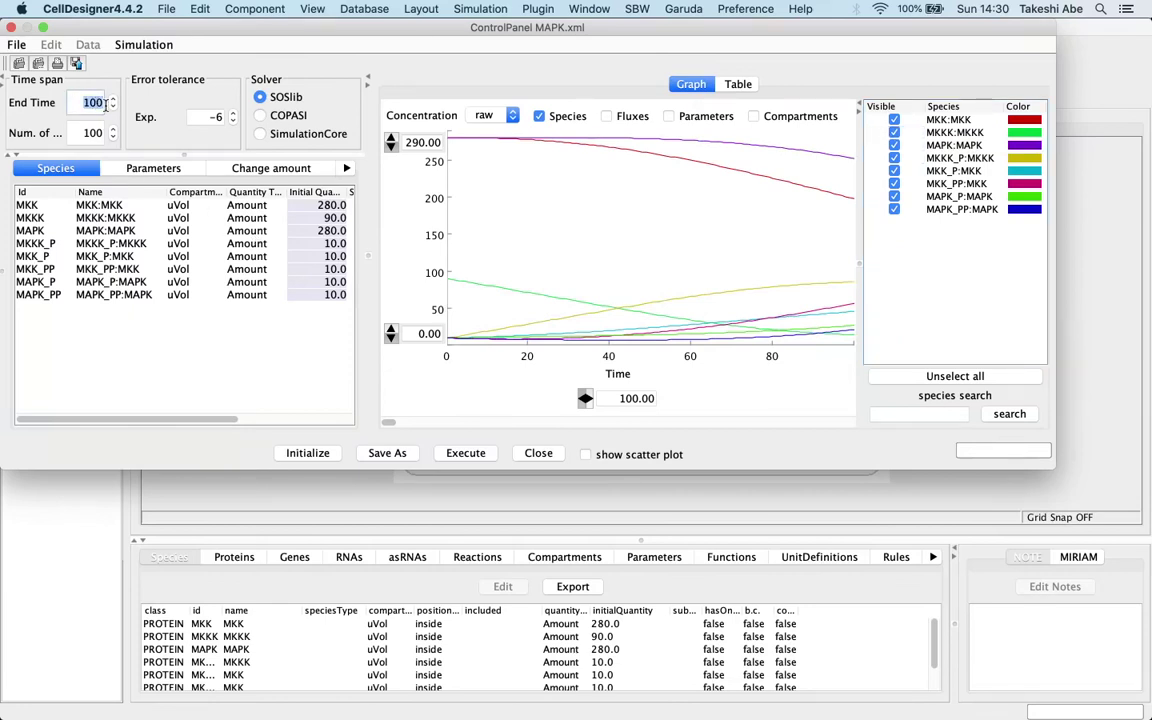
pyautogui.write('6000')
pyautogui.click(465, 453)
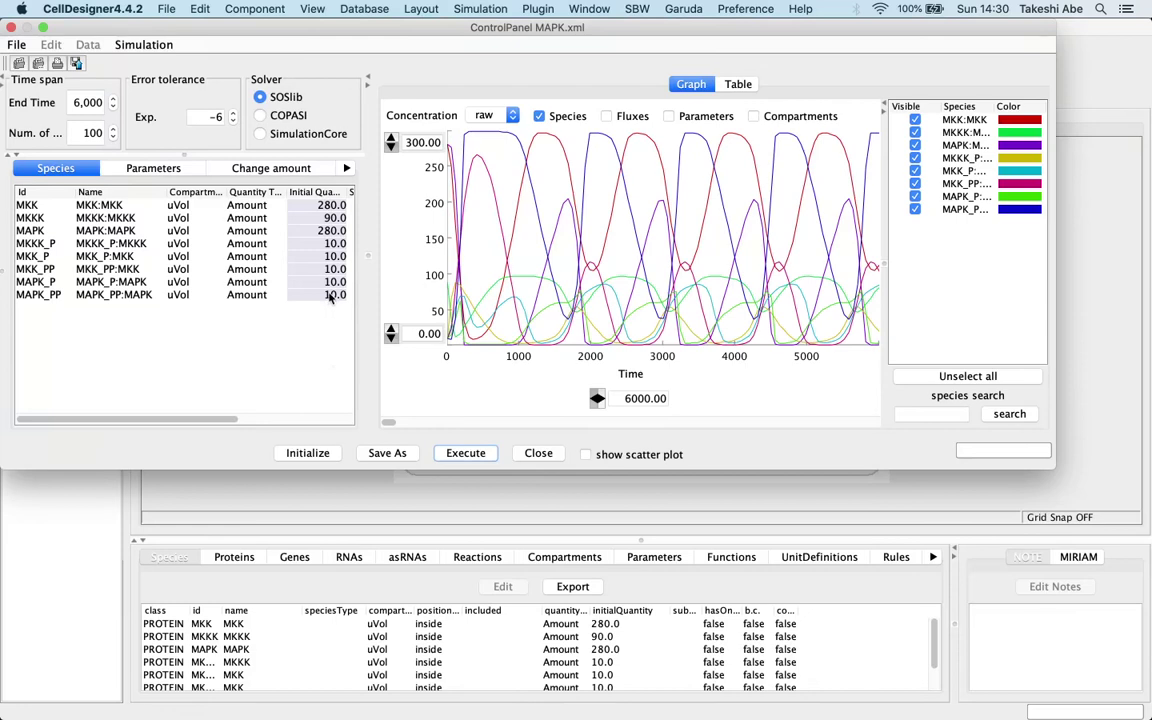
# - Set the initial quantity of species MKK to 140 and rerun the simulation
pyautogui.doubleClick(329, 205)
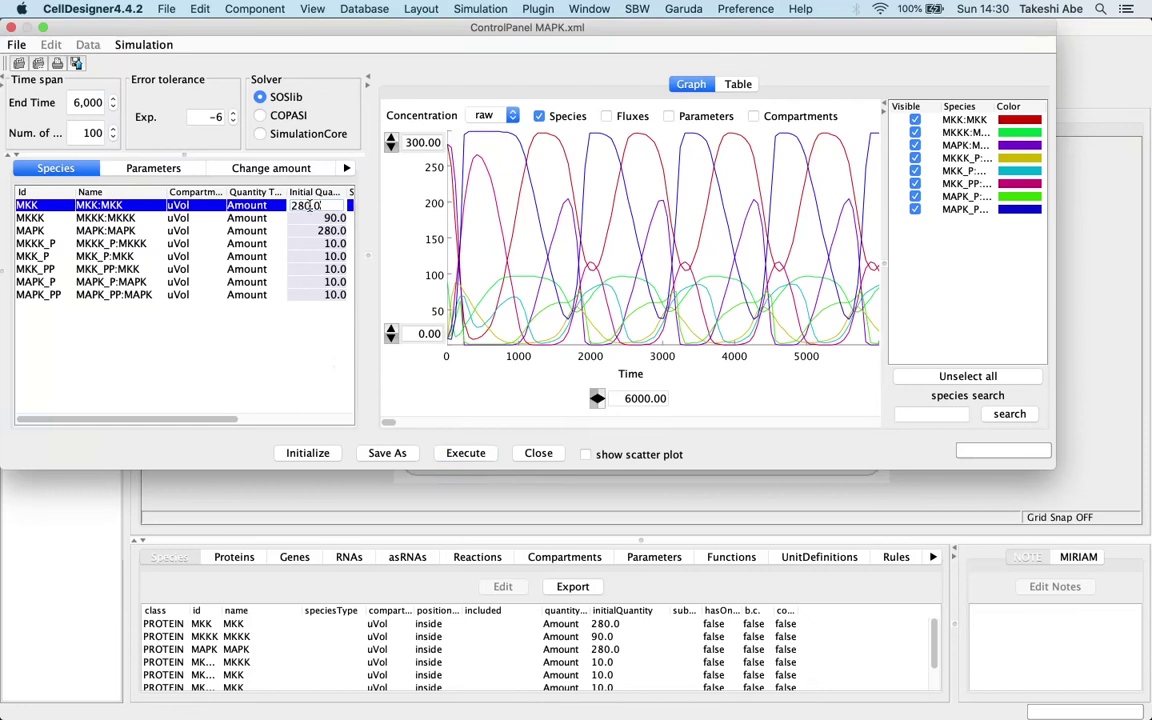
pyautogui.press('BackSpace')
pyautogui.press('BackSpace')
pyautogui.press('BackSpace')
pyautogui.write('140')
pyautogui.press('Return')
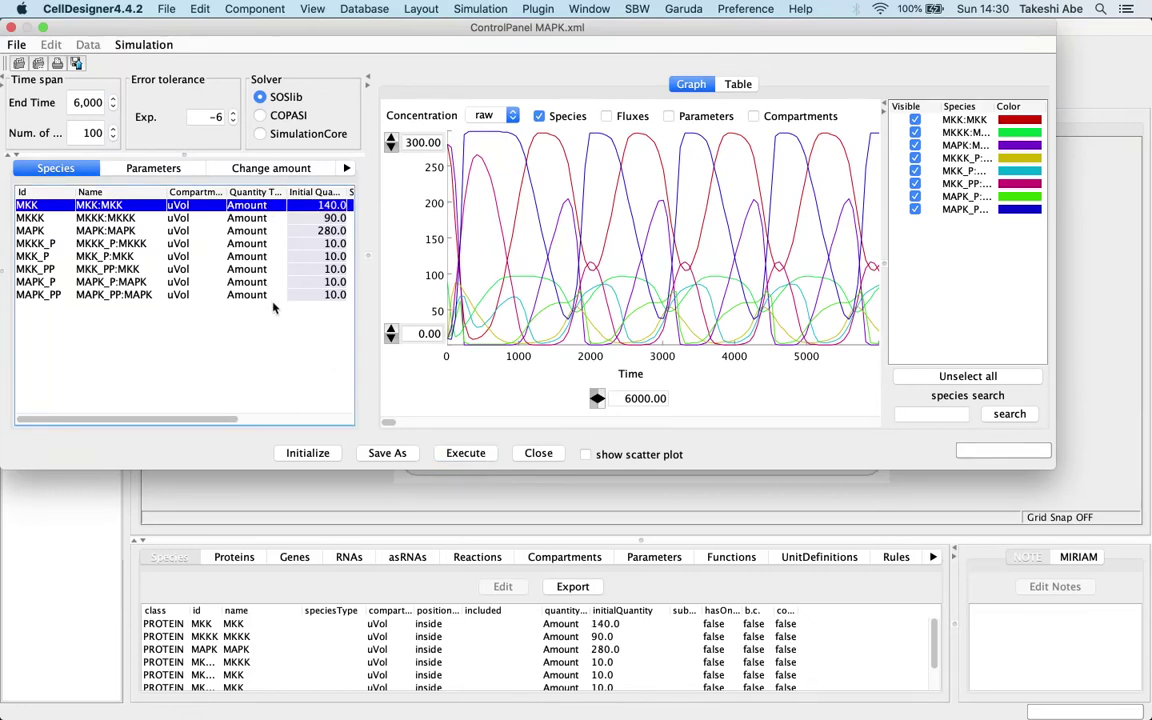
pyautogui.click(466, 453)
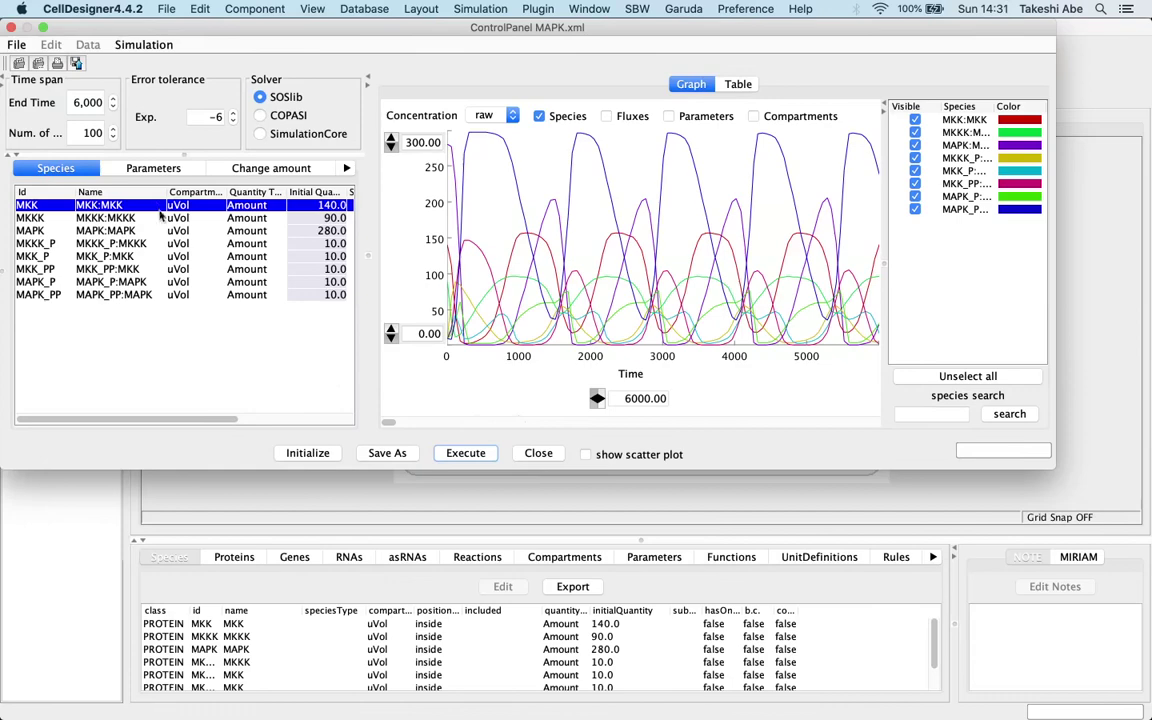
# - Set the value of the local reaction parameter n to 5 and rerun the simulation
pyautogui.click(153, 168)
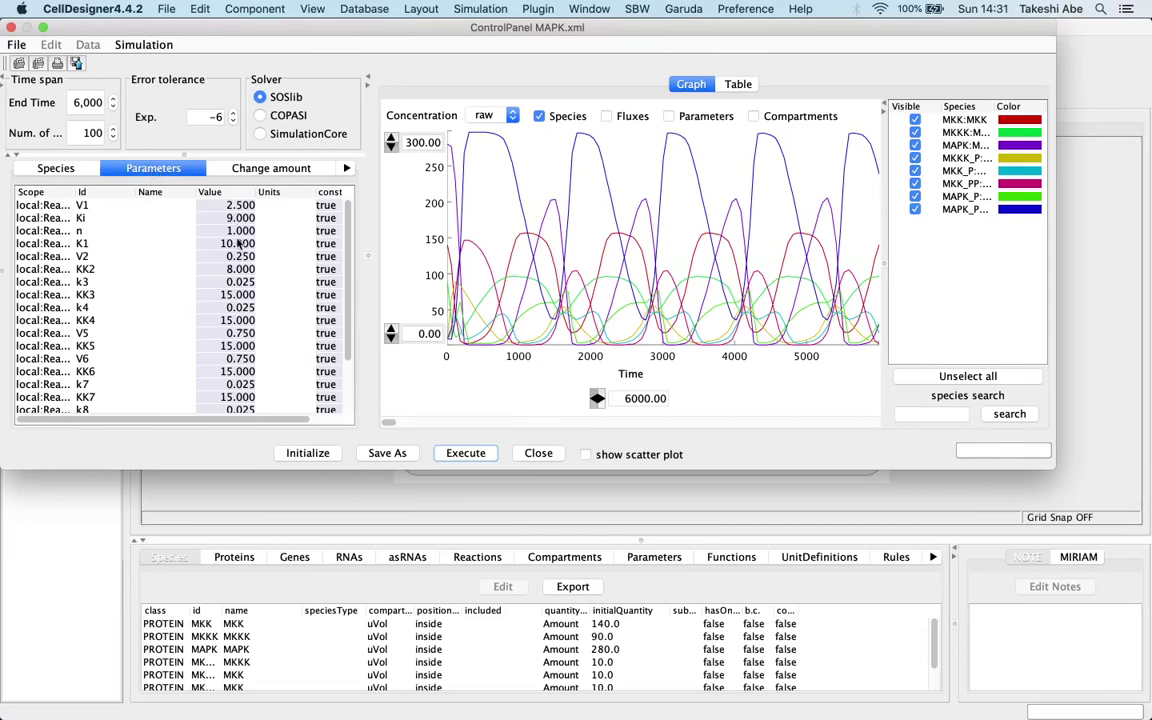
pyautogui.scroll(-3, 239, 244)
pyautogui.scroll(3, 239, 244)
pyautogui.doubleClick(237, 230)
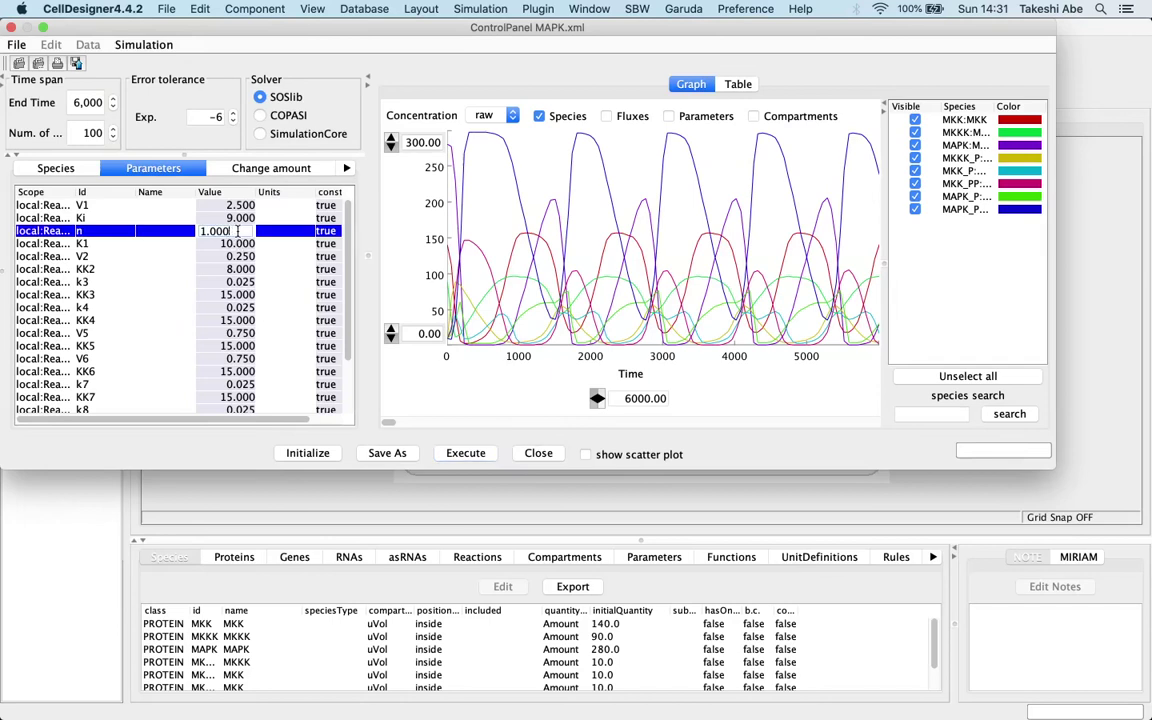
pyautogui.press('BackSpace')
pyautogui.press('BackSpace')
pyautogui.press('BackSpace')
pyautogui.press('BackSpace')
pyautogui.press('BackSpace')
pyautogui.write('0.')
pyautogui.write('5')
pyautogui.press('BackSpace')
pyautogui.press('BackSpace')
pyautogui.press('BackSpace')
pyautogui.write('3')
pyautogui.press('Return')
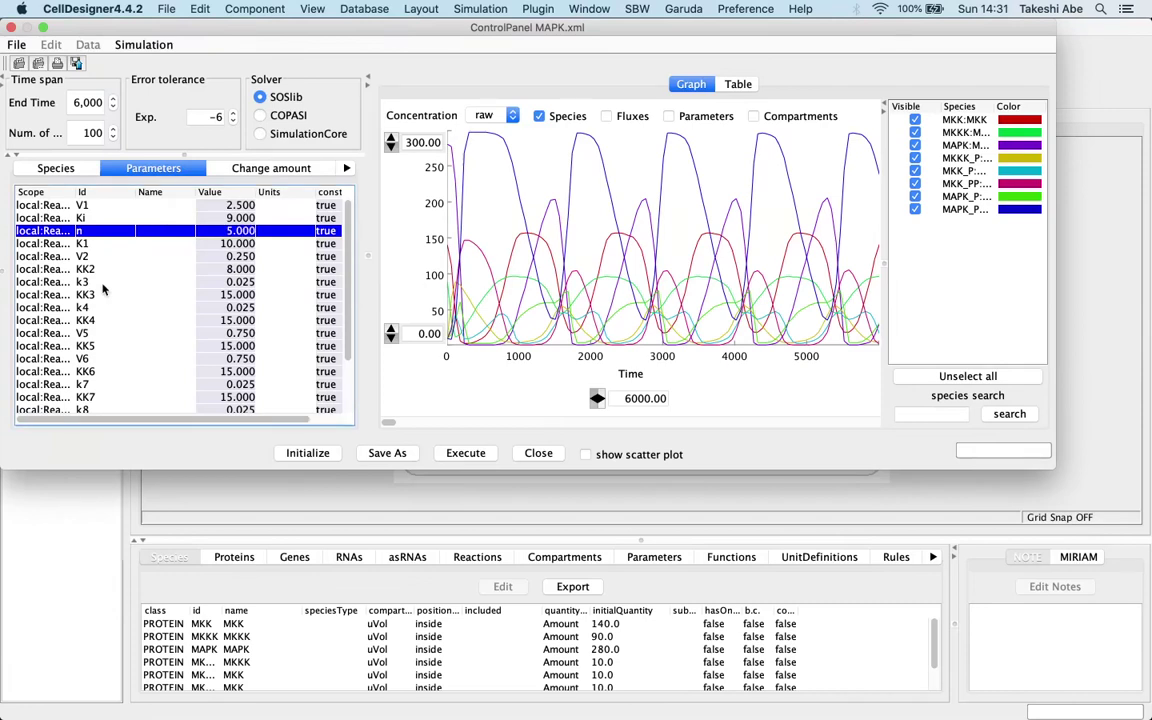
pyautogui.click(466, 453)
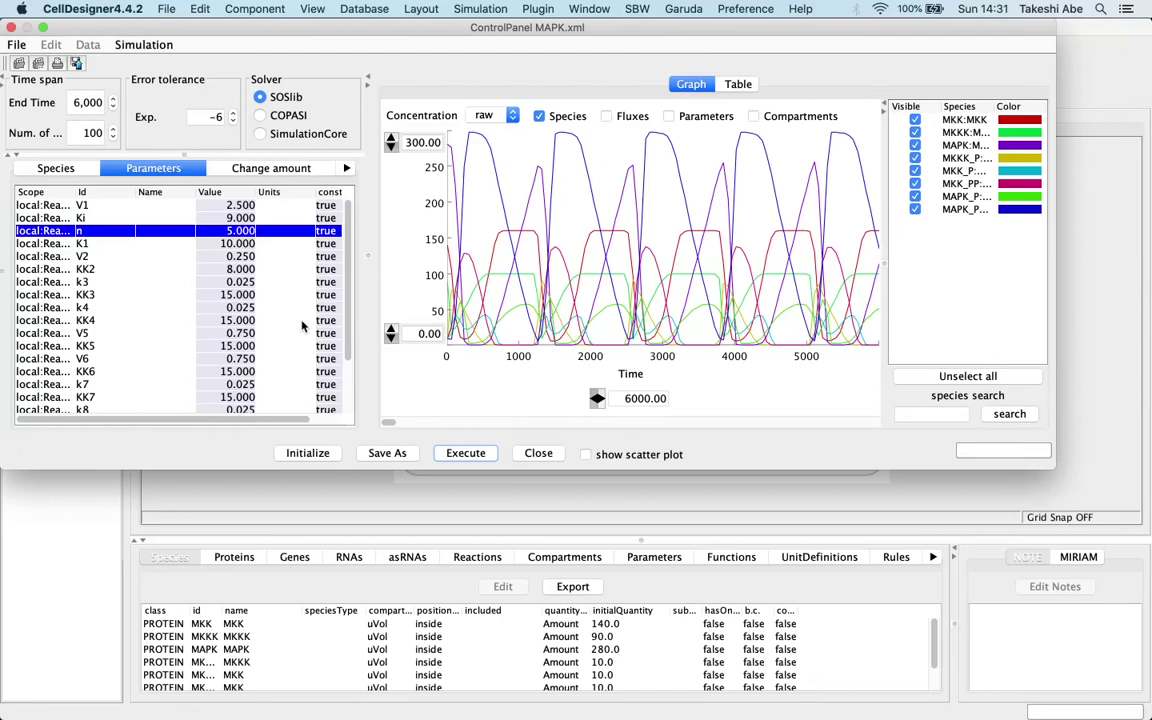
# - Reset the species' initial quantities and the parameters to the model's original values and rerun the simulation
pyautogui.click(60, 168)
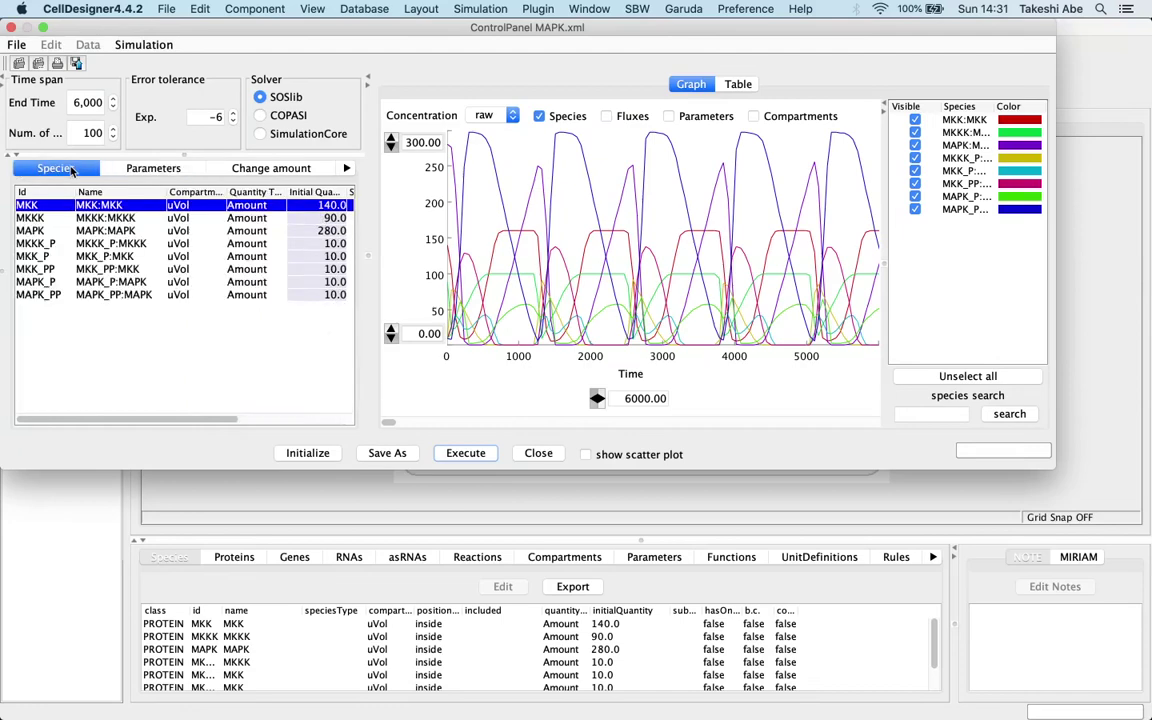
pyautogui.click(310, 453)
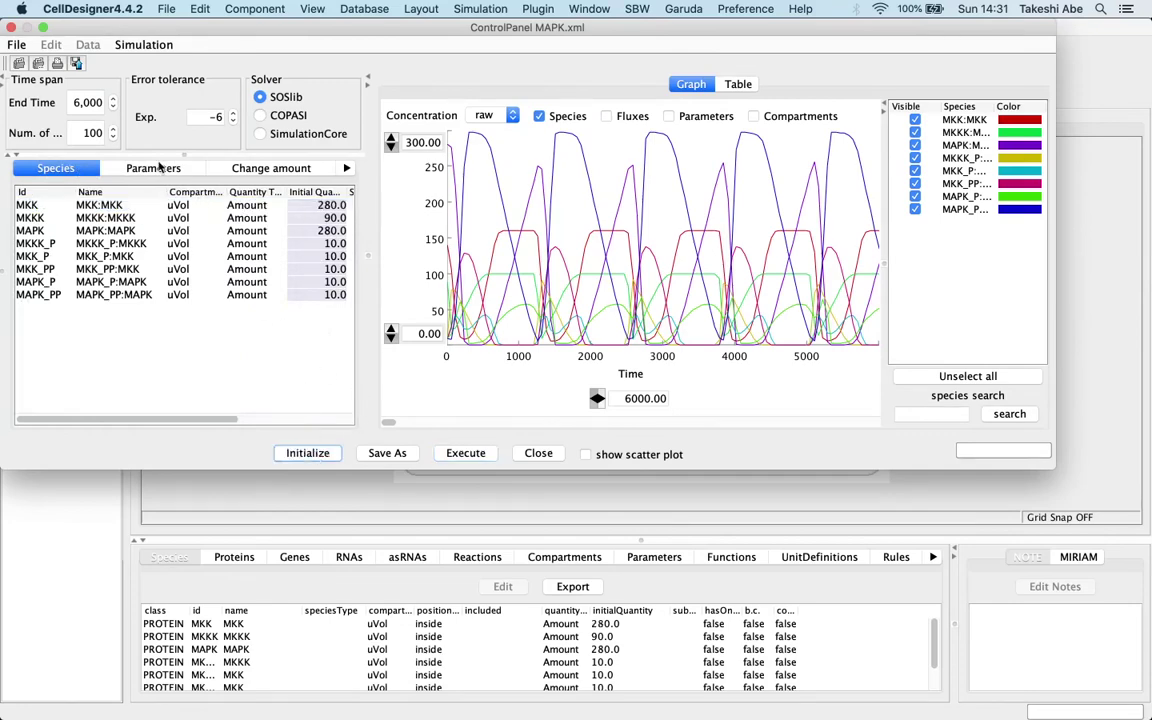
pyautogui.click(155, 169)
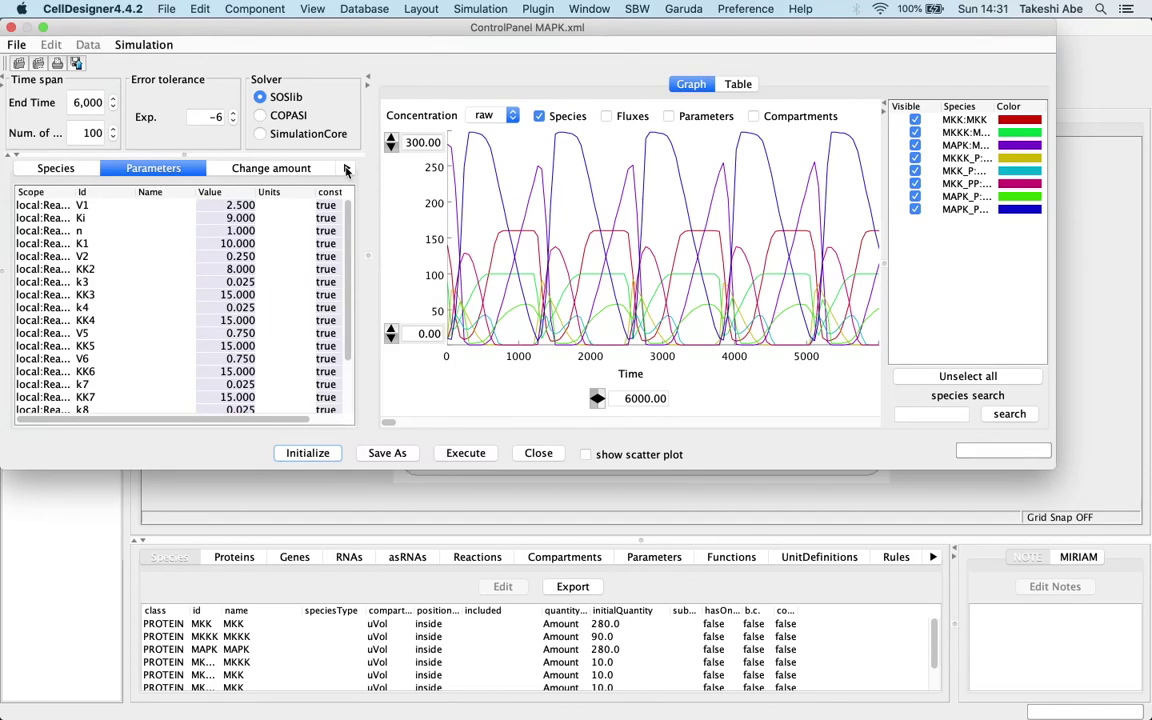
pyautogui.click(465, 454)
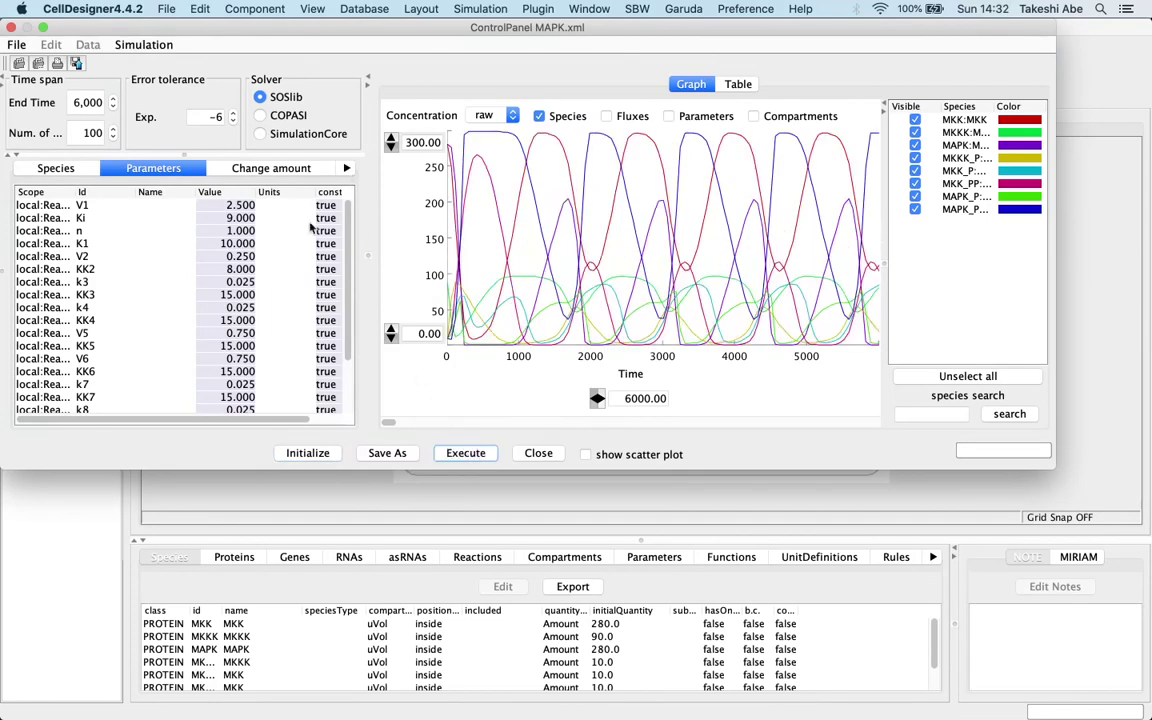
# - In the interactive simulation, lower the initial value of MKK to about 140.6 and raise parameter n to 2.0
pyautogui.click(345, 172)
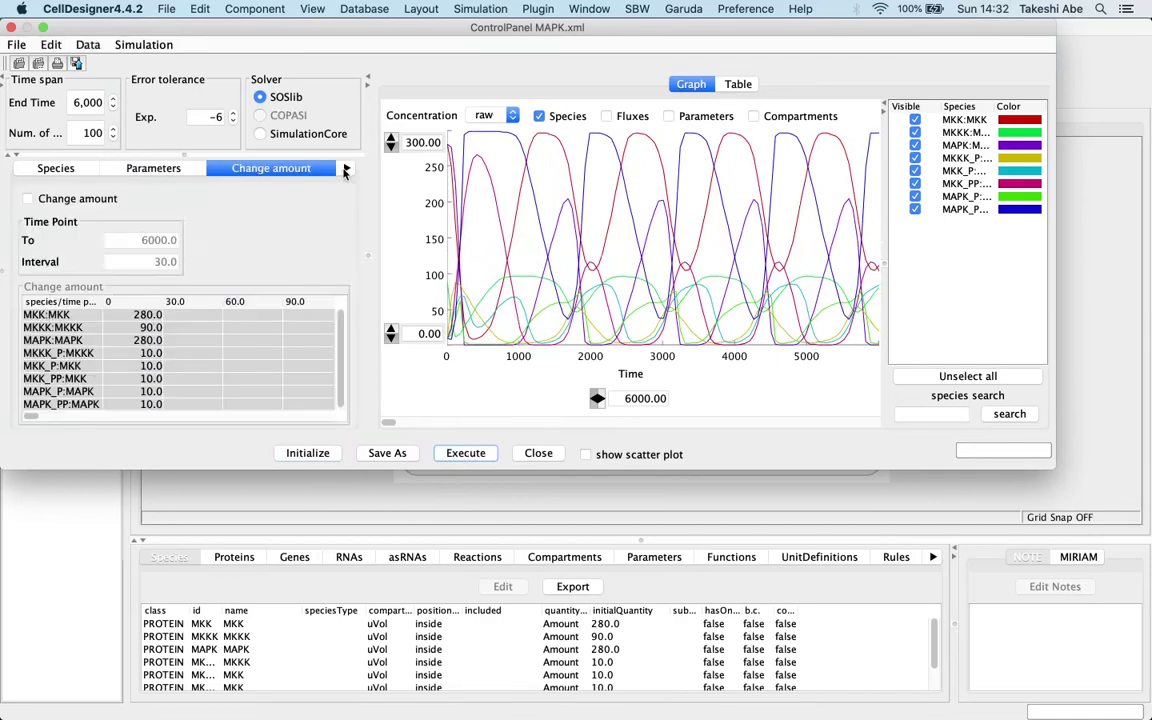
pyautogui.click(345, 172)
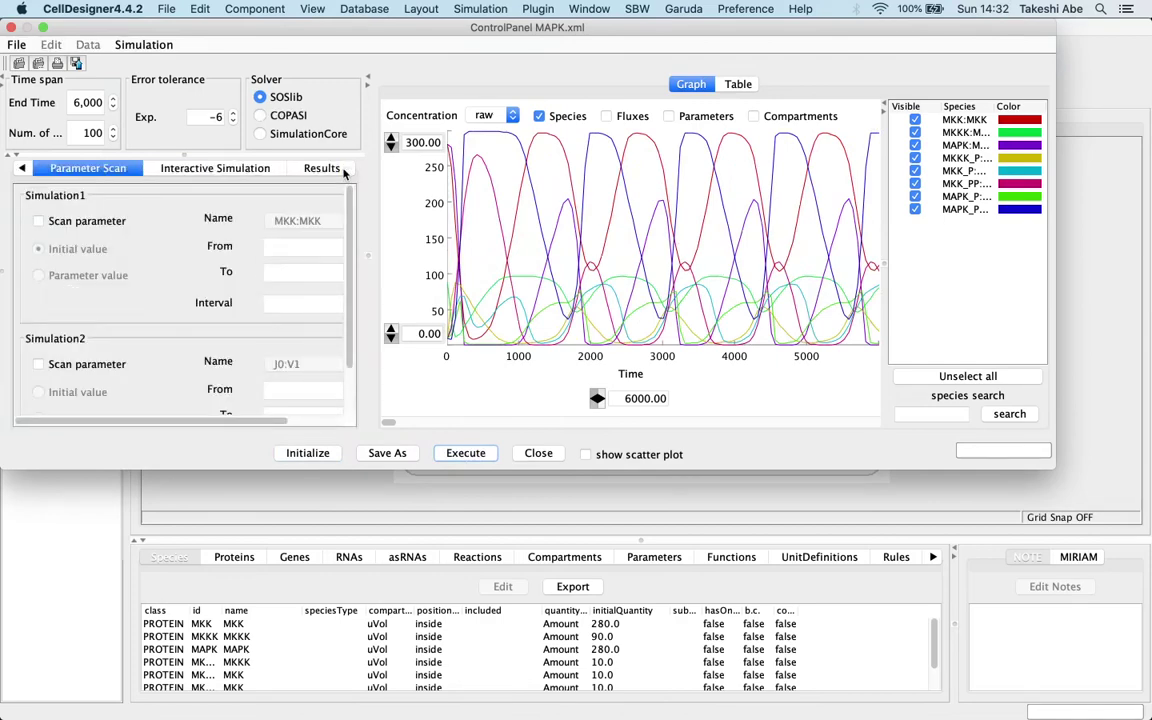
pyautogui.click(240, 170)
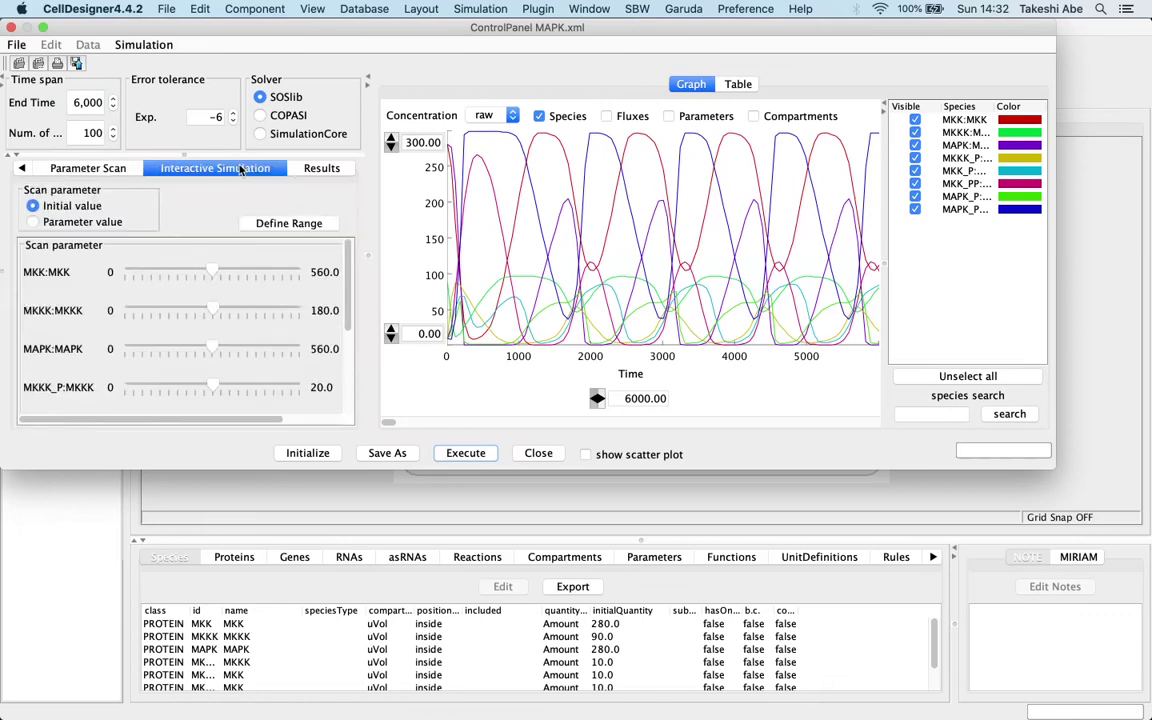
pyautogui.moveTo(211, 272); pyautogui.dragTo(170, 273)
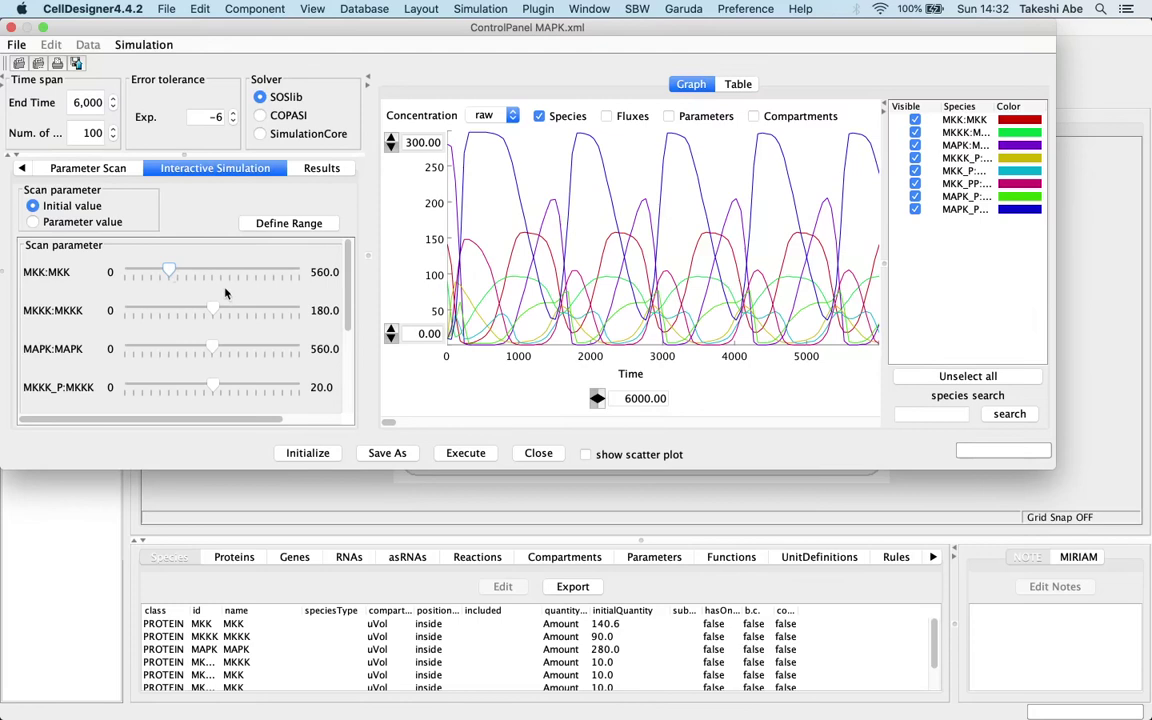
pyautogui.click(97, 223)
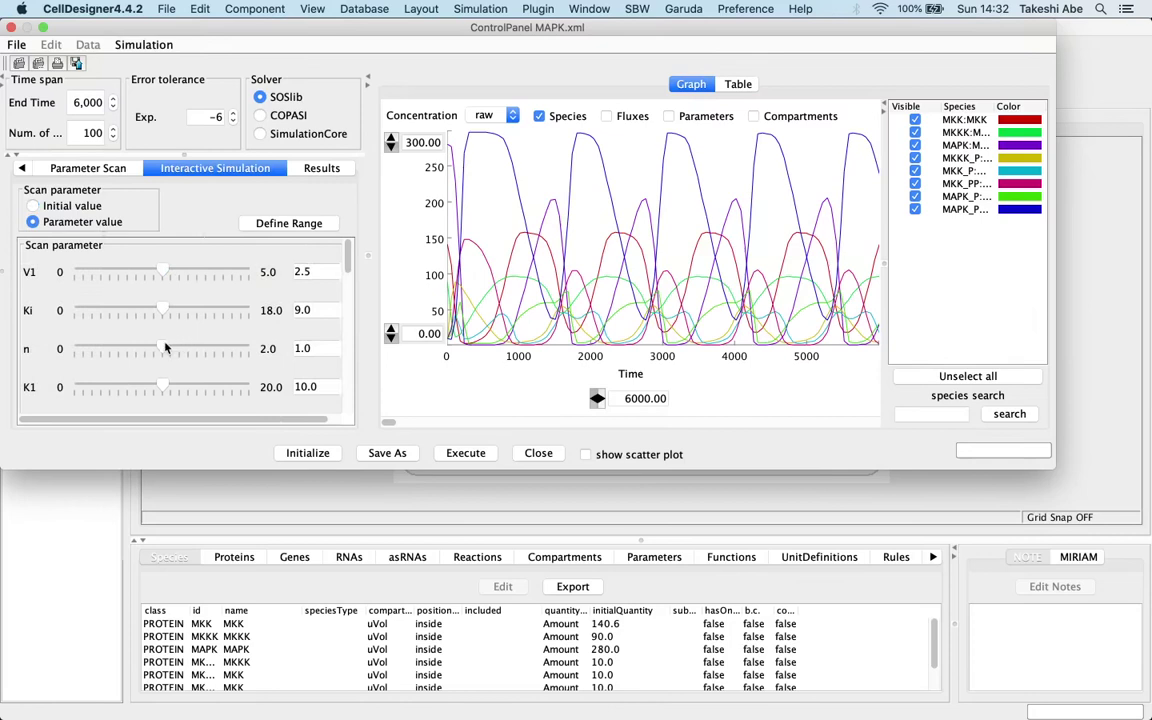
pyautogui.moveTo(166, 347); pyautogui.dragTo(252, 348)
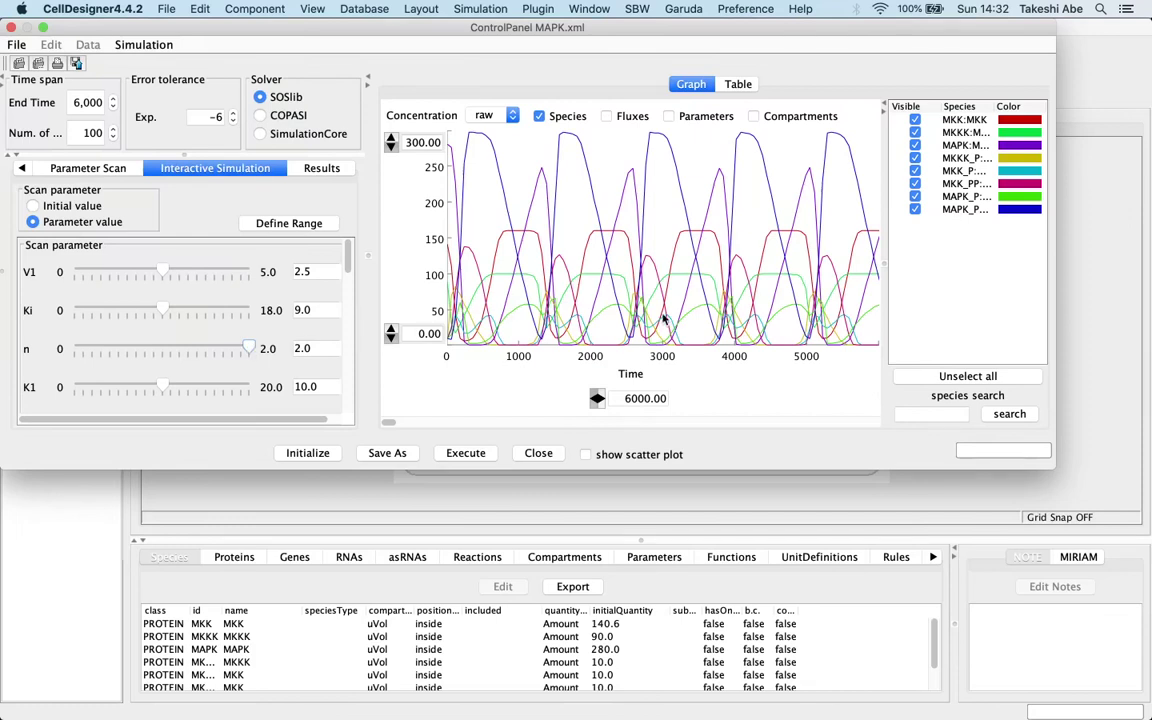
# - Reinitialize the model to discard the interactive changes and execute the simulation again
pyautogui.click(326, 458)
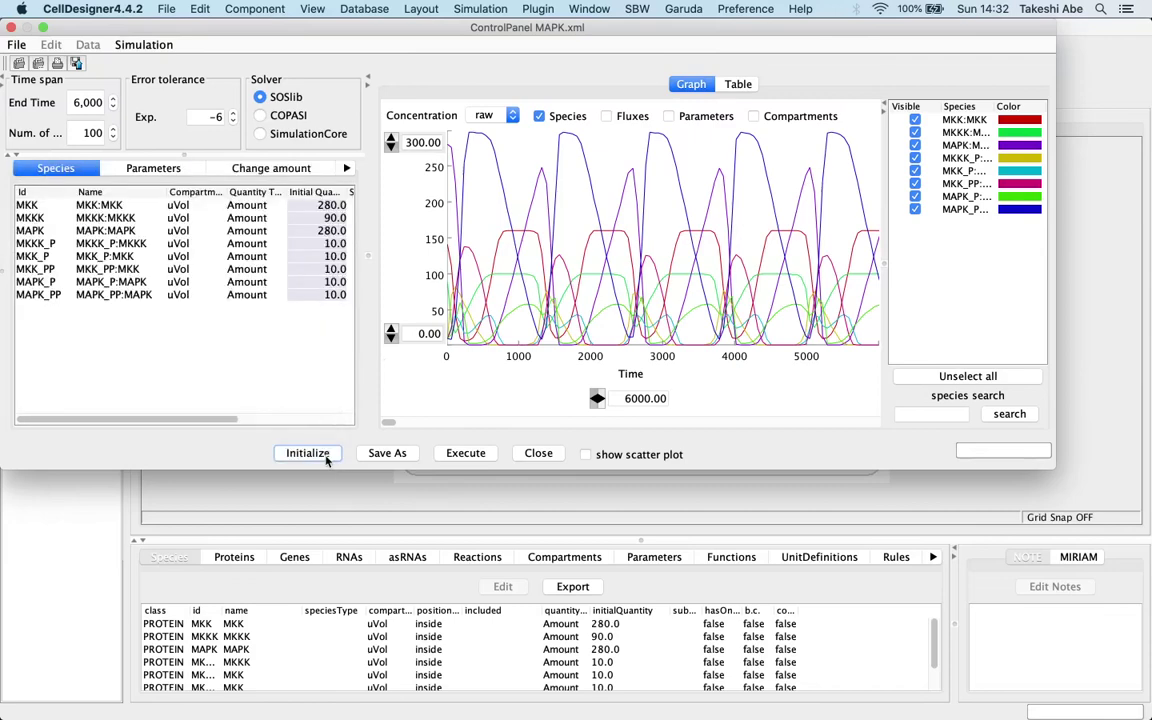
pyautogui.click(478, 456)
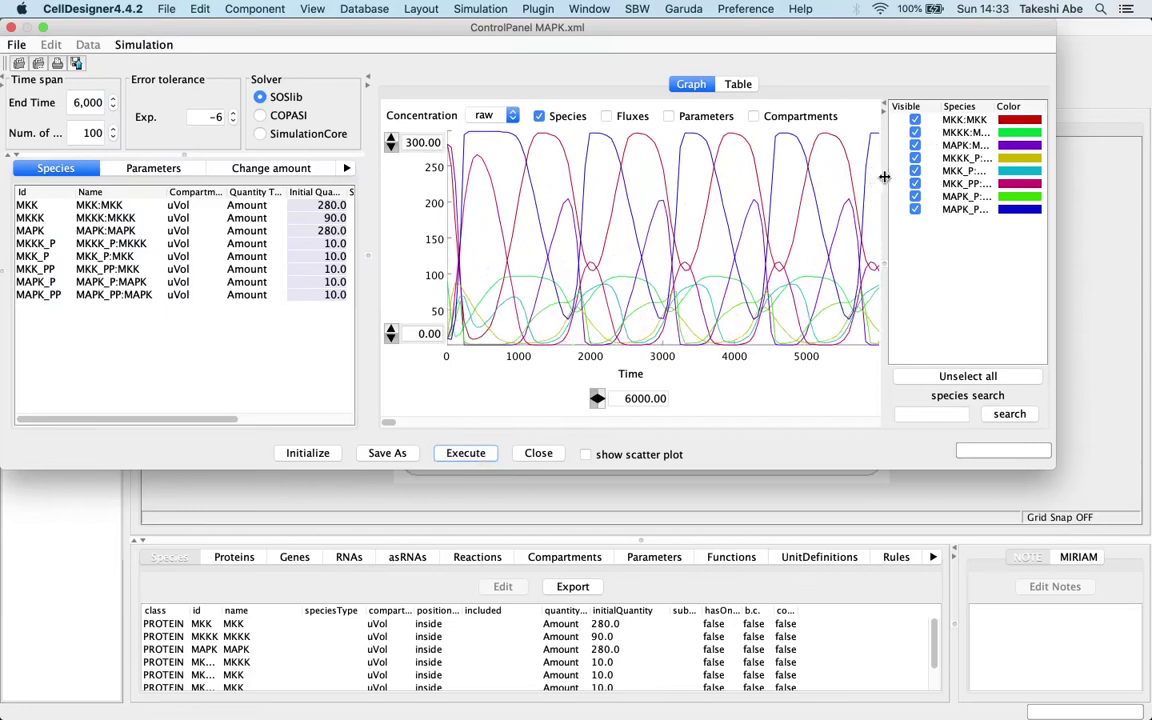
# - Widen the species name column and hide every curve except MKKK:MKKK and MAPK:MAPK in the simulation graph
pyautogui.moveTo(993, 106); pyautogui.dragTo(1020, 106)
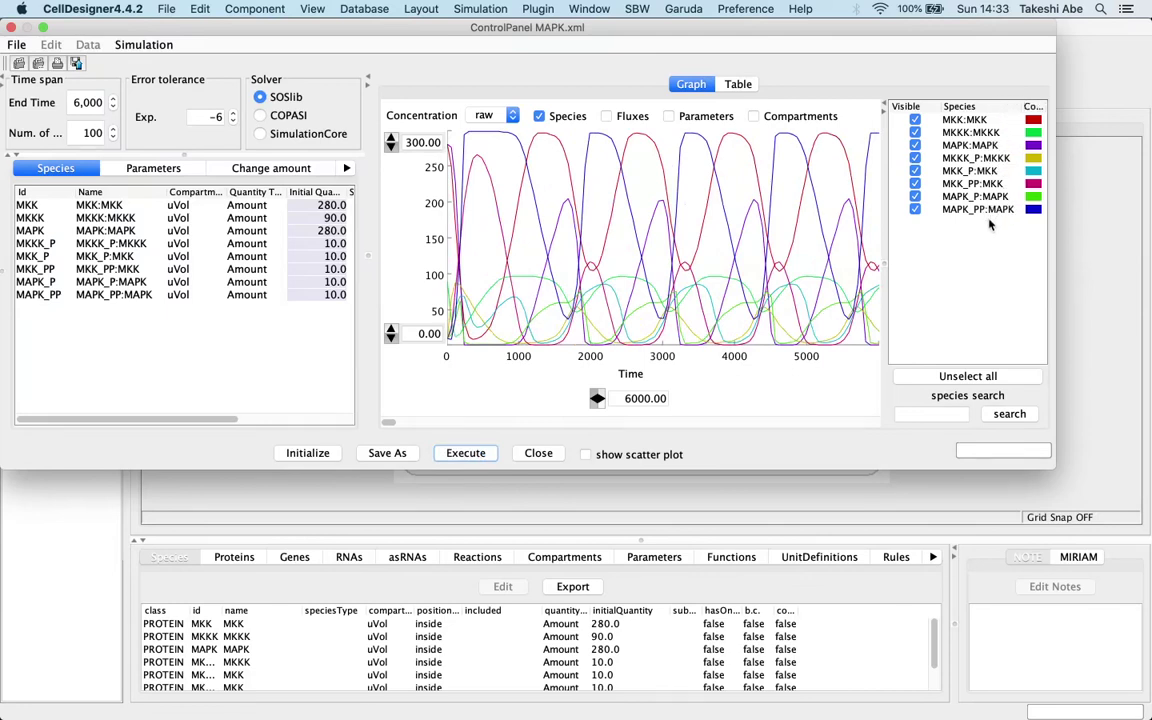
pyautogui.click(915, 132)
pyautogui.click(915, 132)
pyautogui.click(915, 119)
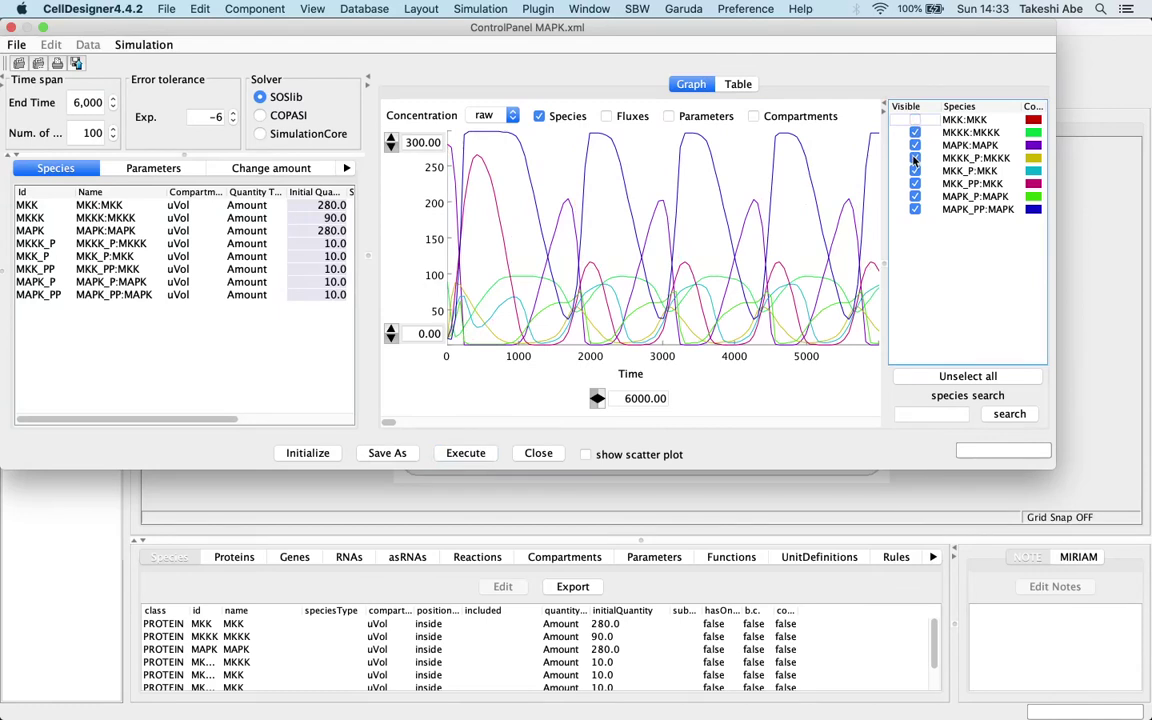
pyautogui.click(914, 159)
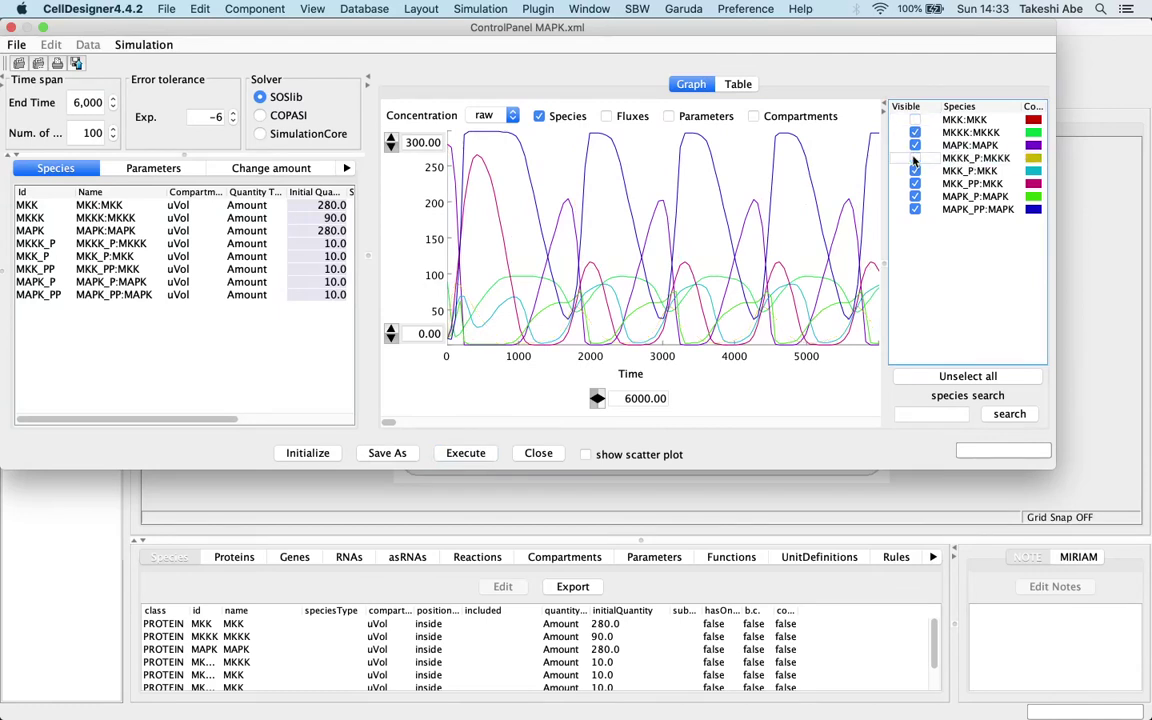
pyautogui.click(915, 171)
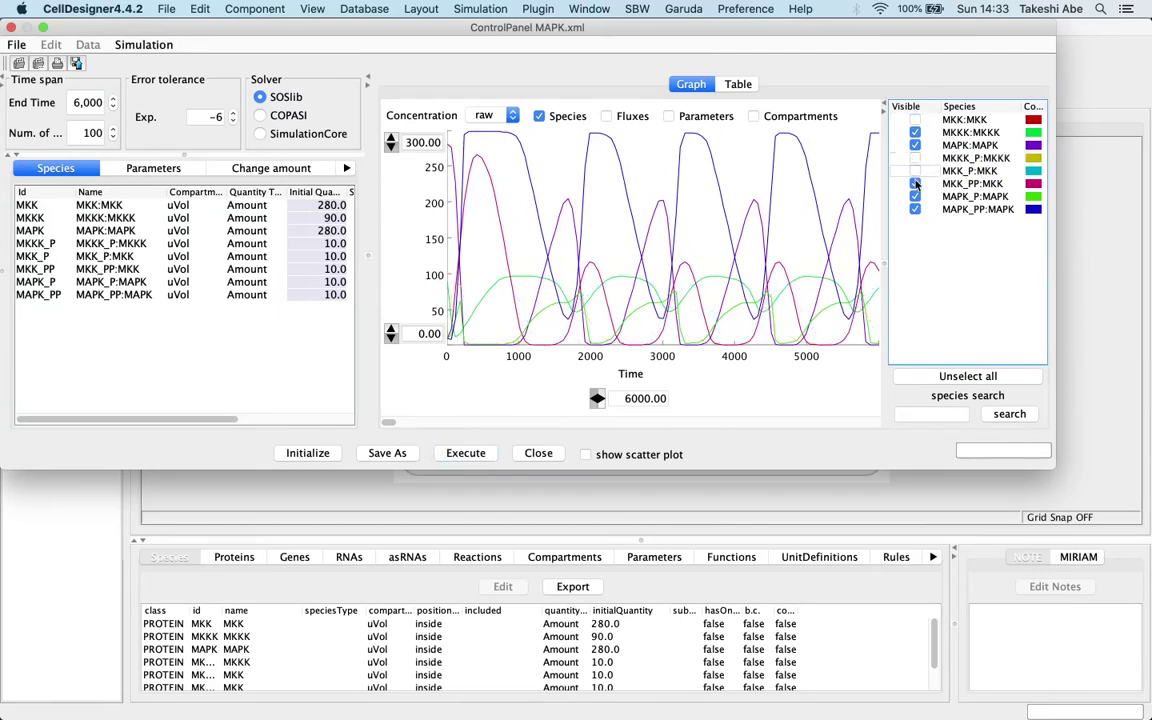
pyautogui.click(915, 184)
pyautogui.click(915, 197)
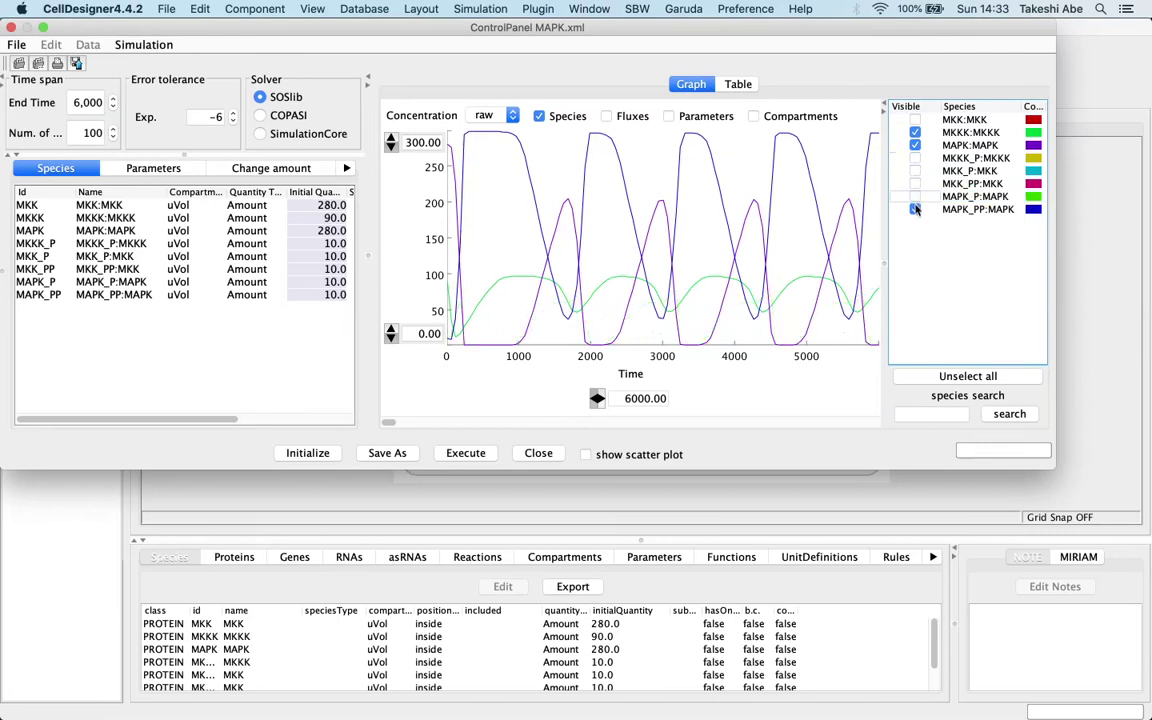
pyautogui.click(915, 209)
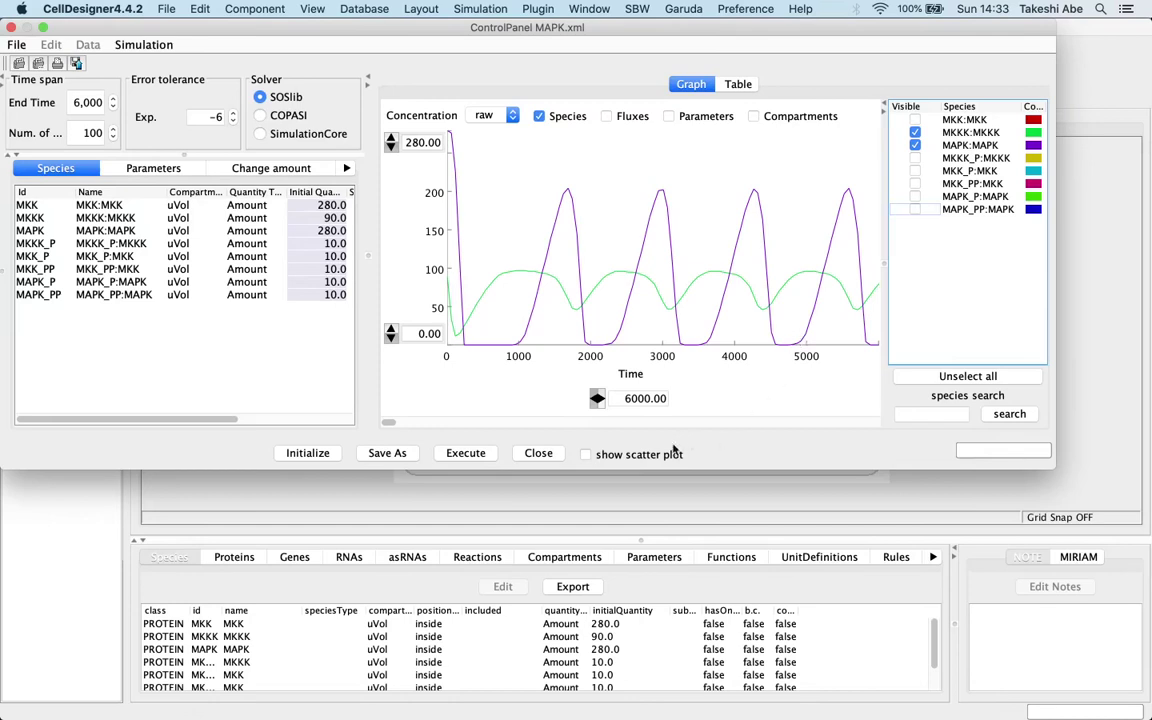
# - Show and hide the scatter plot of MAPK against MKKK, and close the ControlPanel of MAPK.xml
pyautogui.click(590, 455)
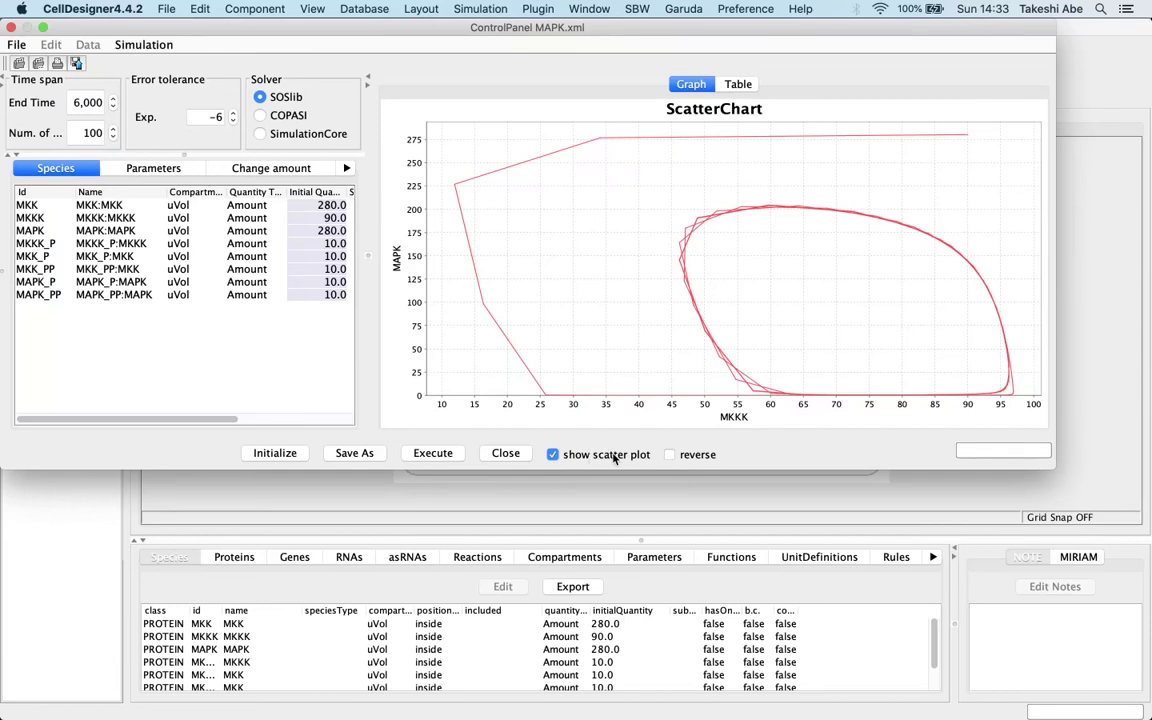
pyautogui.click(553, 455)
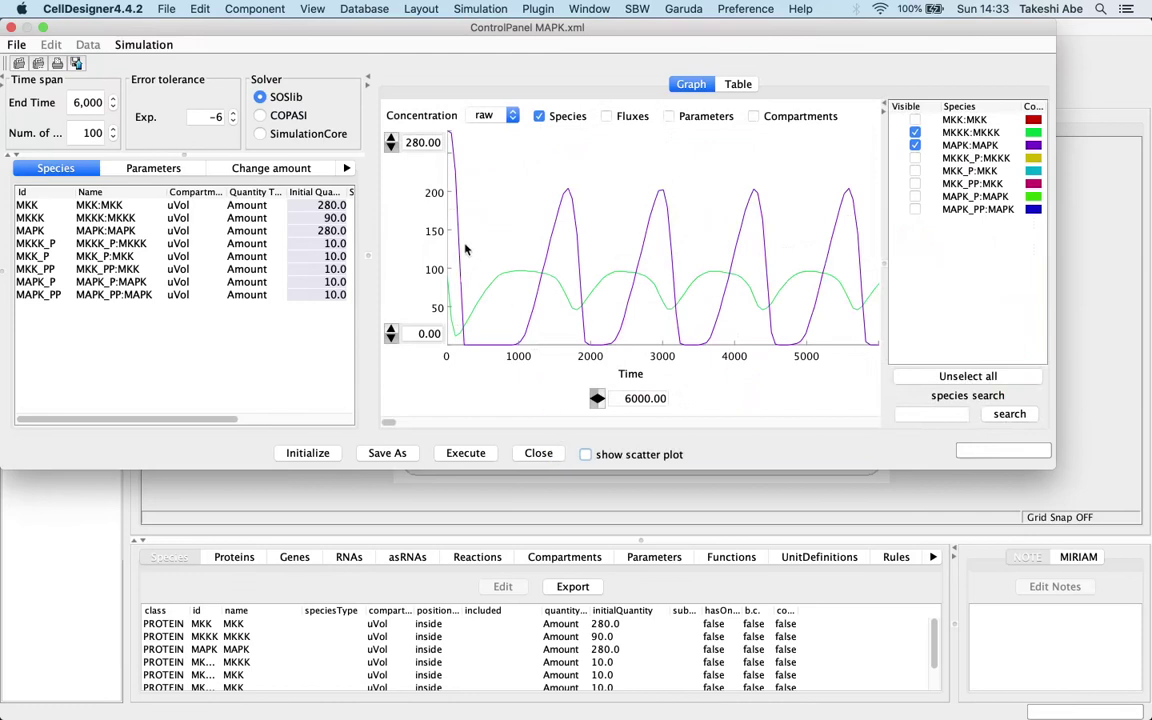
pyautogui.click(11, 28)
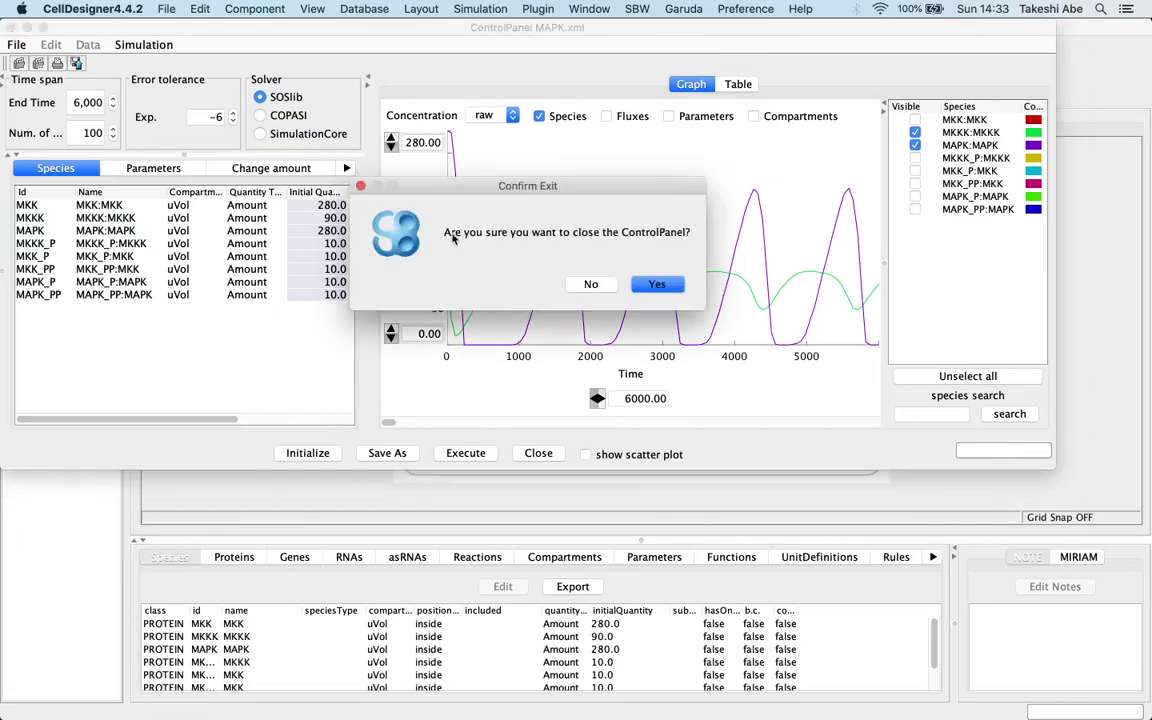
pyautogui.click(656, 285)
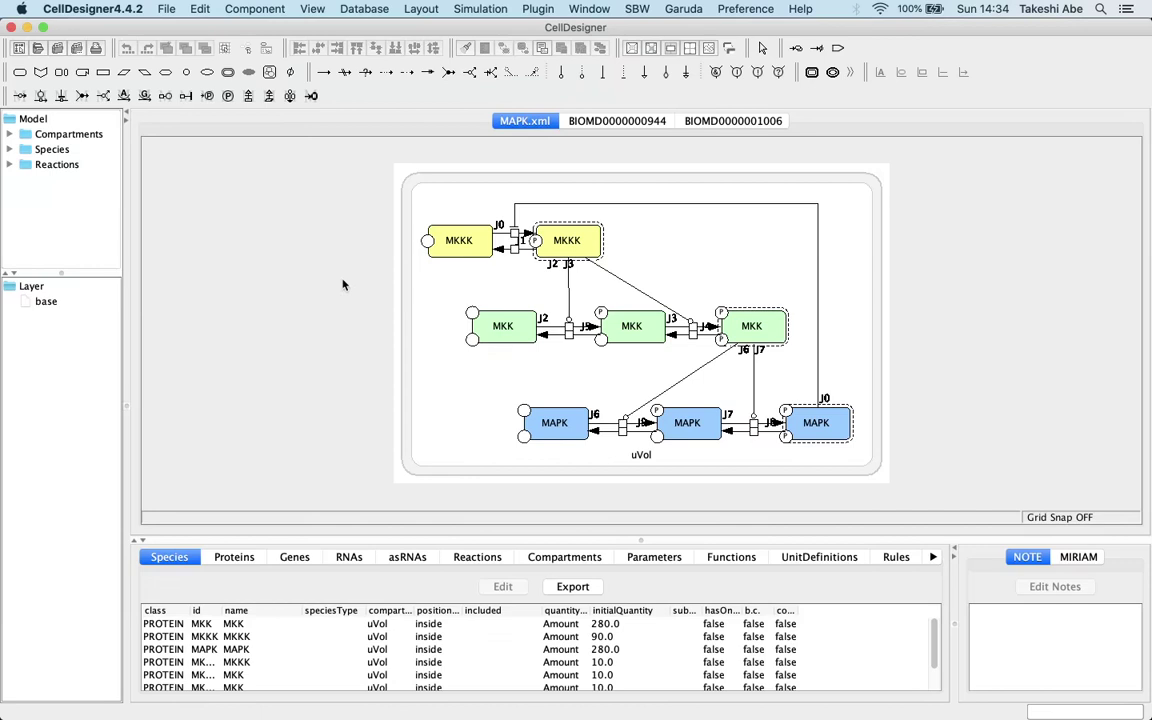
pyautogui.click(615, 120)
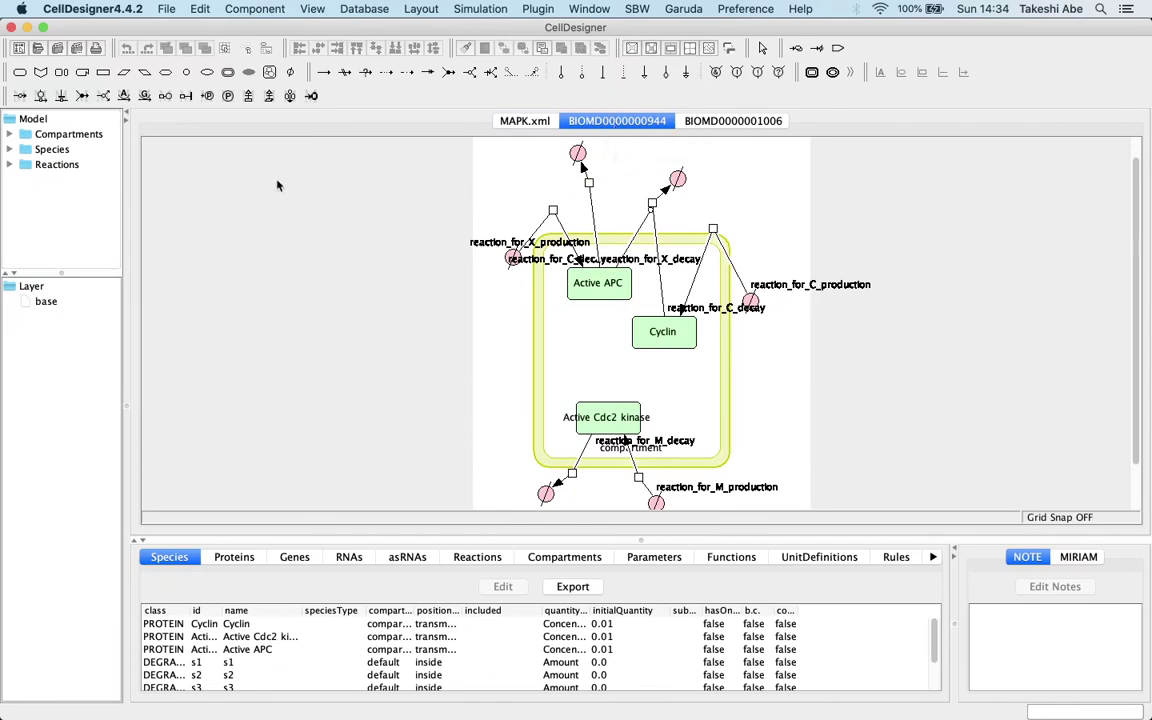
pyautogui.click(481, 10)
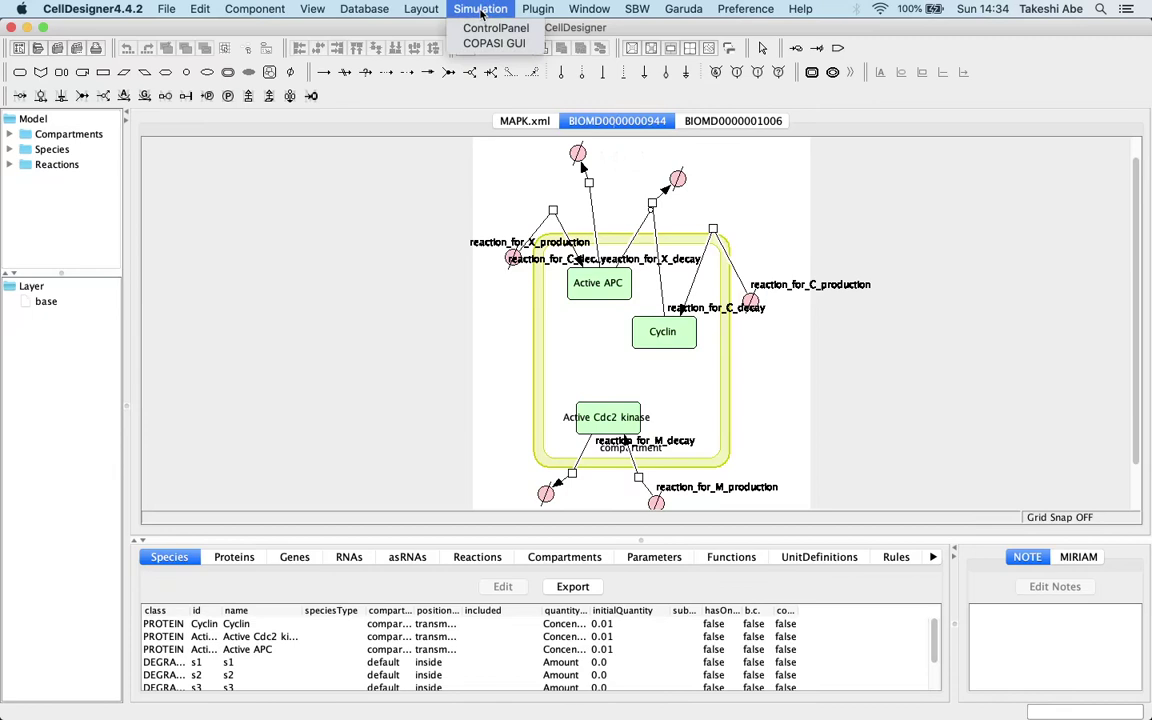
pyautogui.click(485, 29)
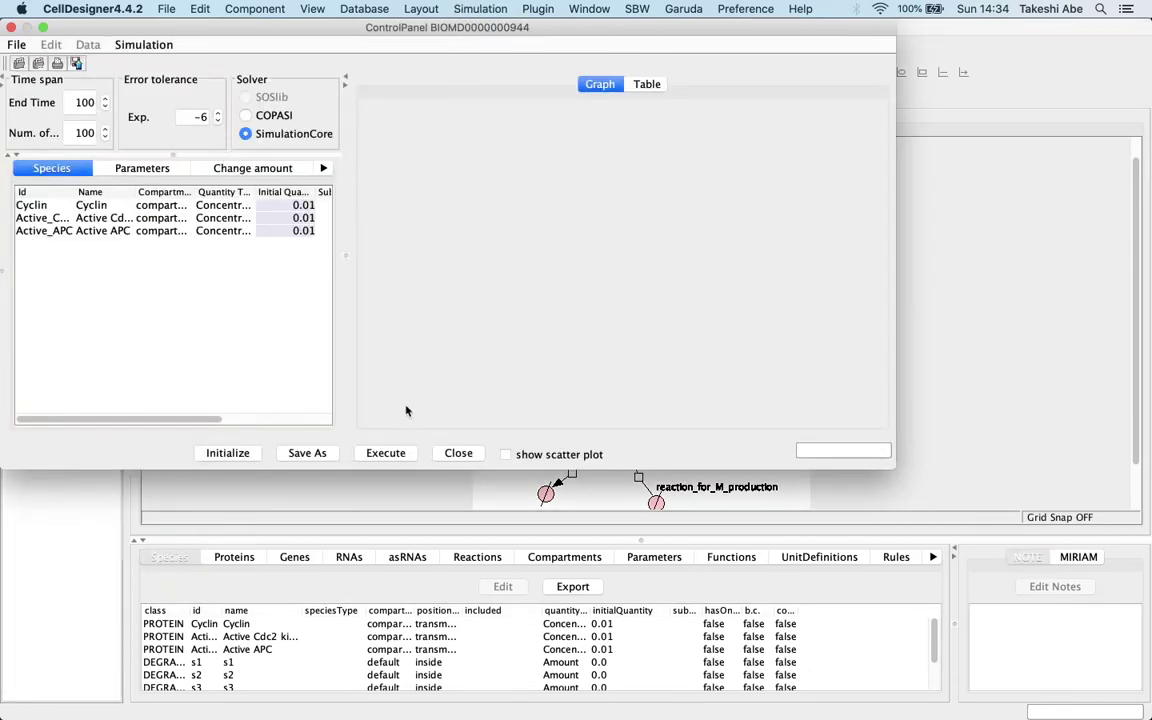
pyautogui.click(384, 453)
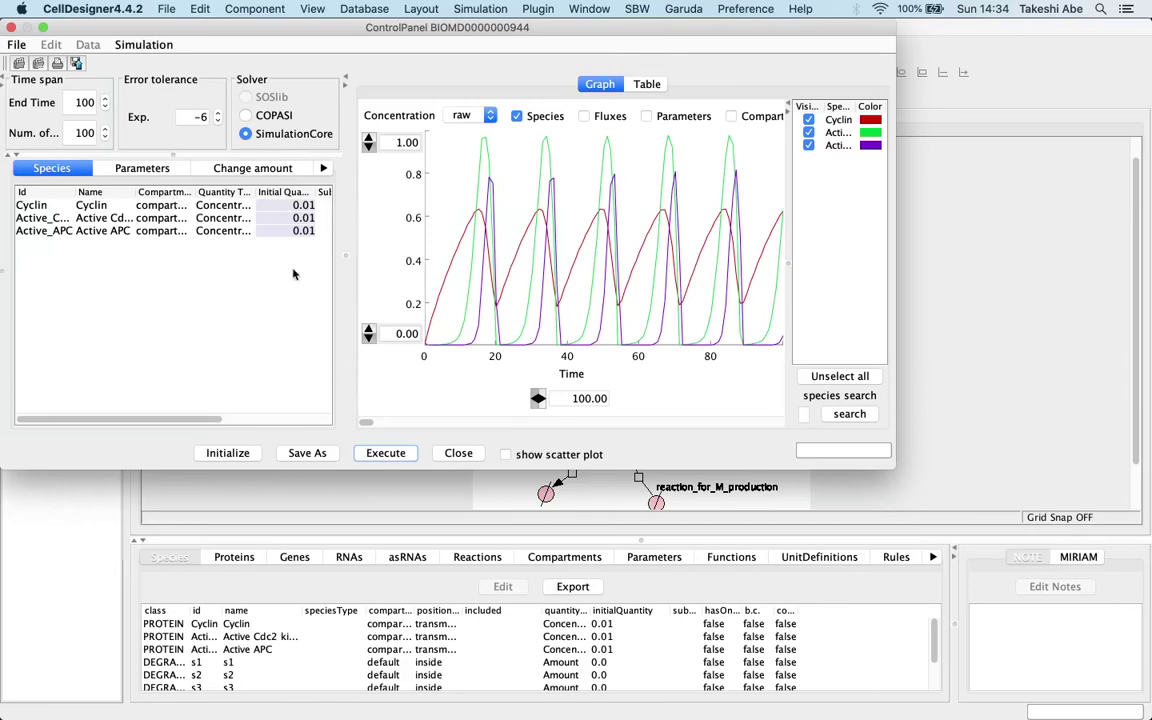
pyautogui.click(460, 454)
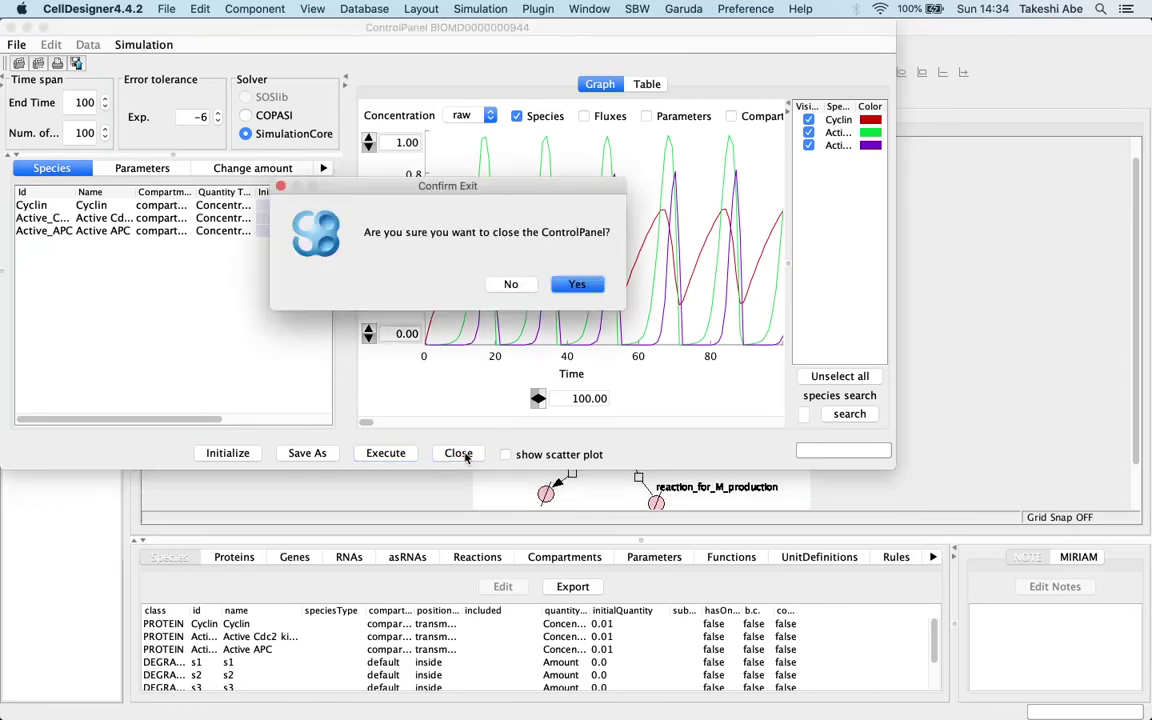
pyautogui.click(577, 284)
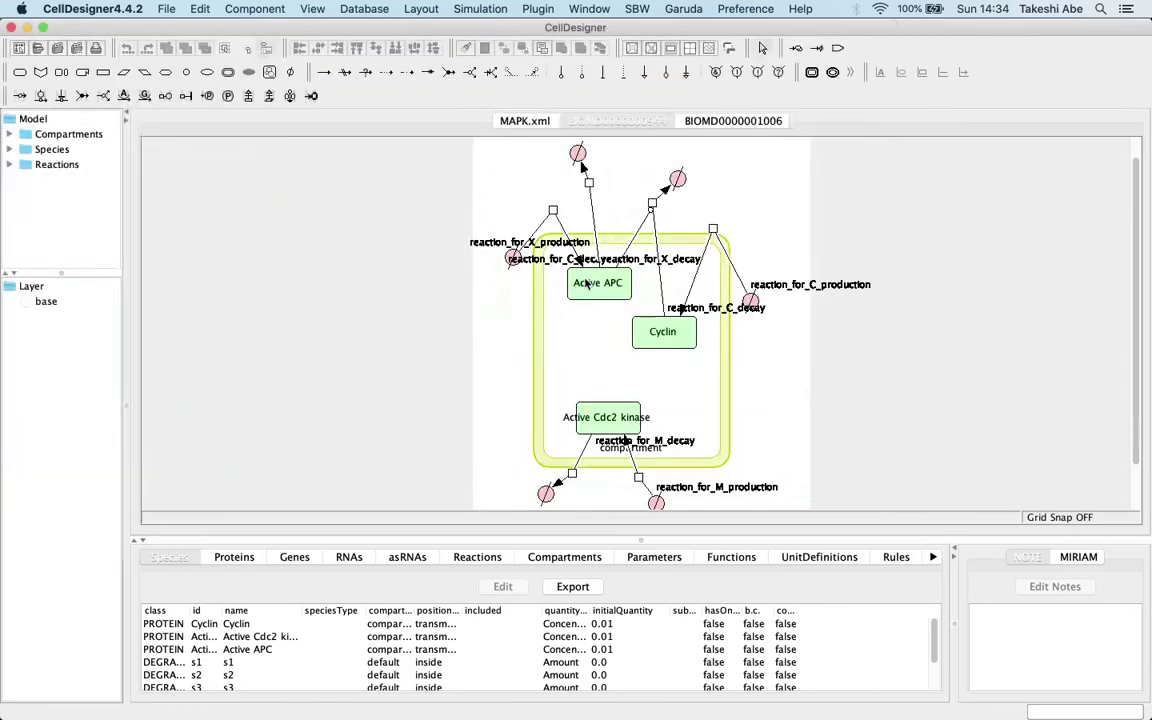
pyautogui.click(720, 120)
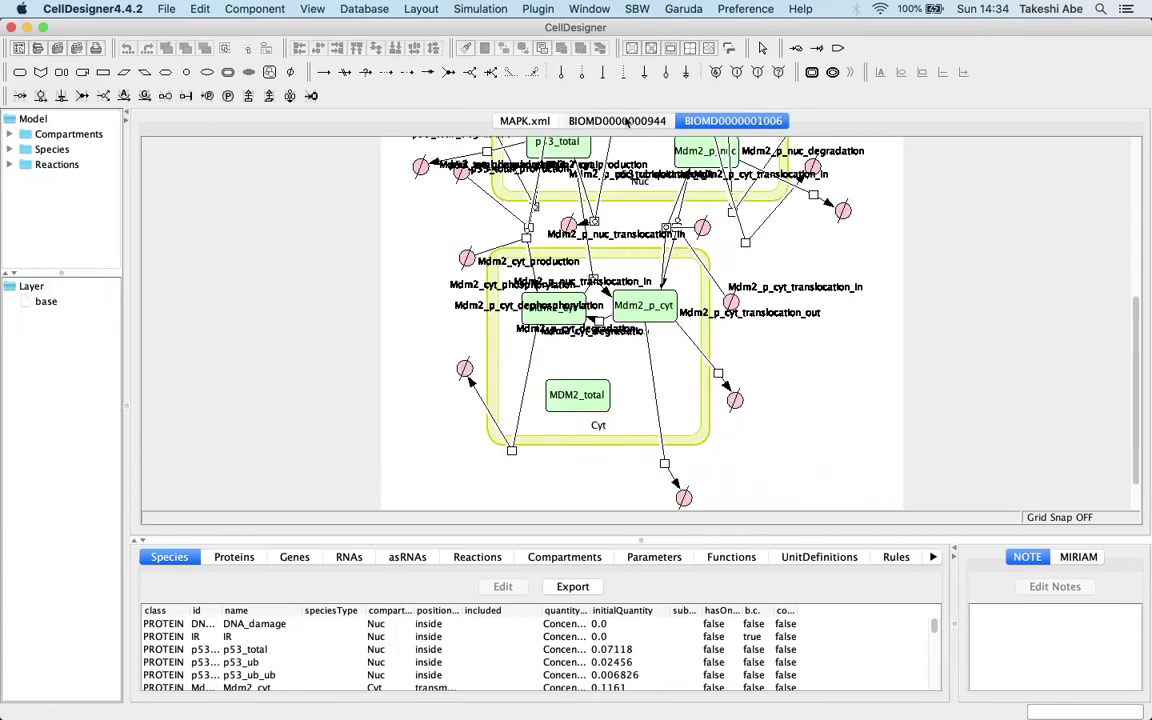
pyautogui.click(627, 120)
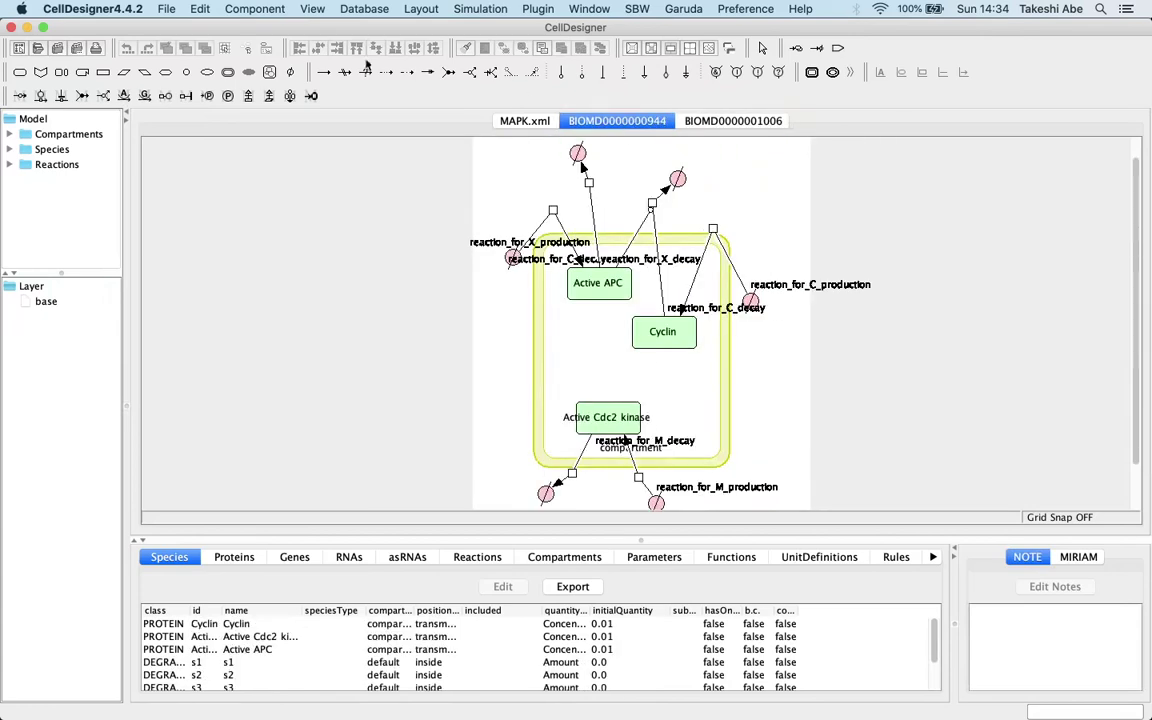
pyautogui.click(366, 8)
pyautogui.click(374, 29)
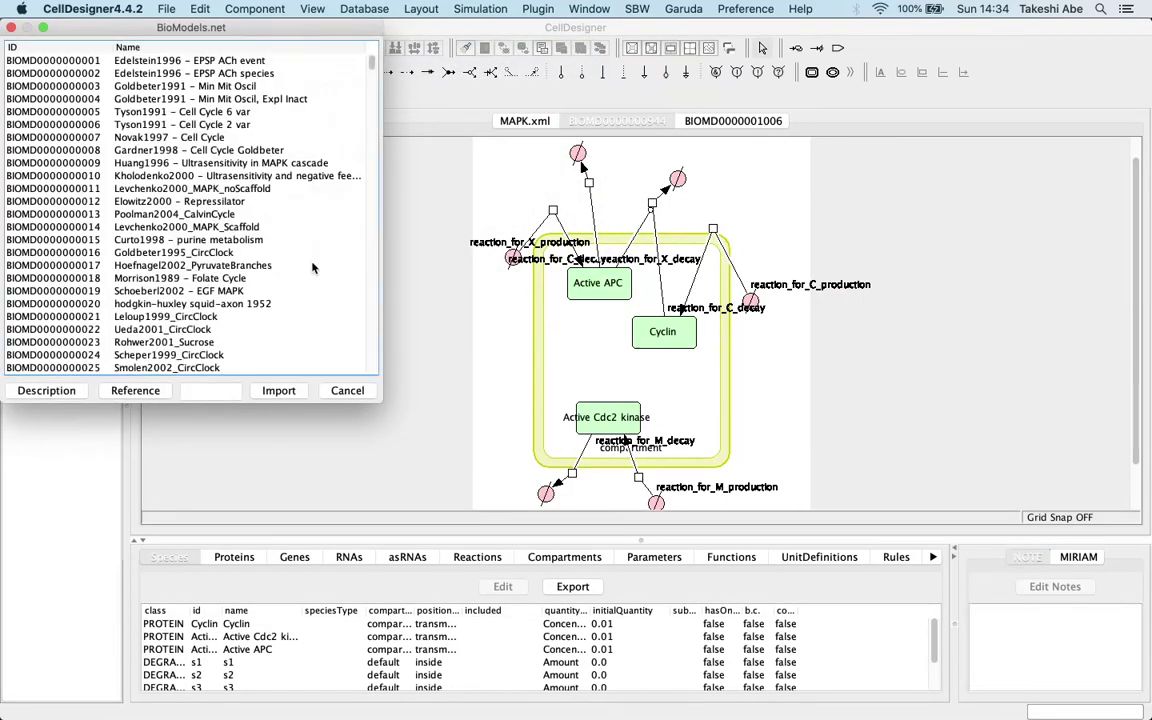
pyautogui.scroll(-15, 210, 290)
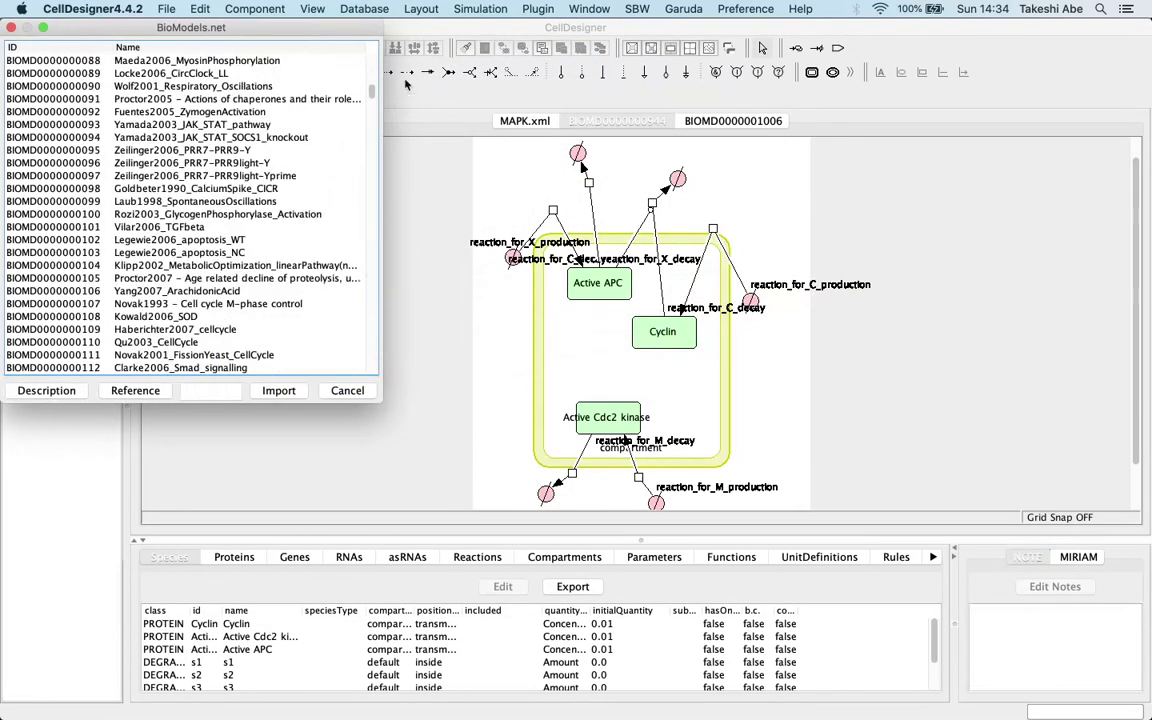
pyautogui.moveTo(371, 84); pyautogui.dragTo(390, 341)
pyautogui.scroll(-10, 360, 330)
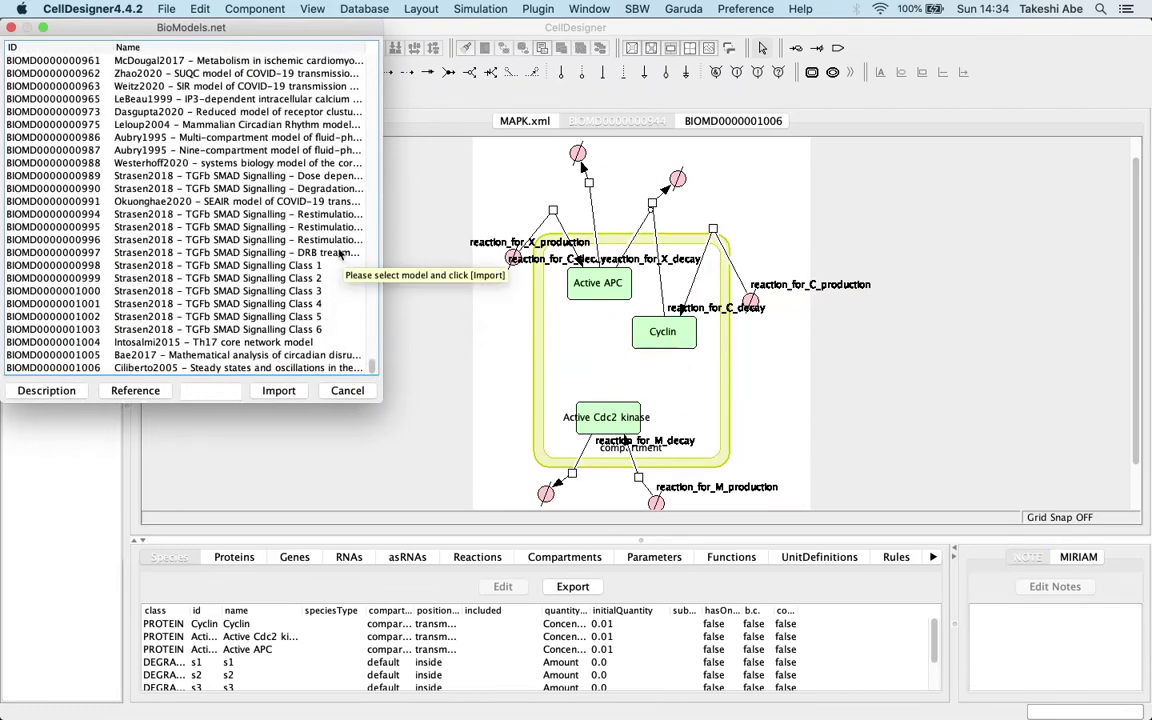
pyautogui.scroll(3, 340, 254)
pyautogui.scroll(9, 338, 254)
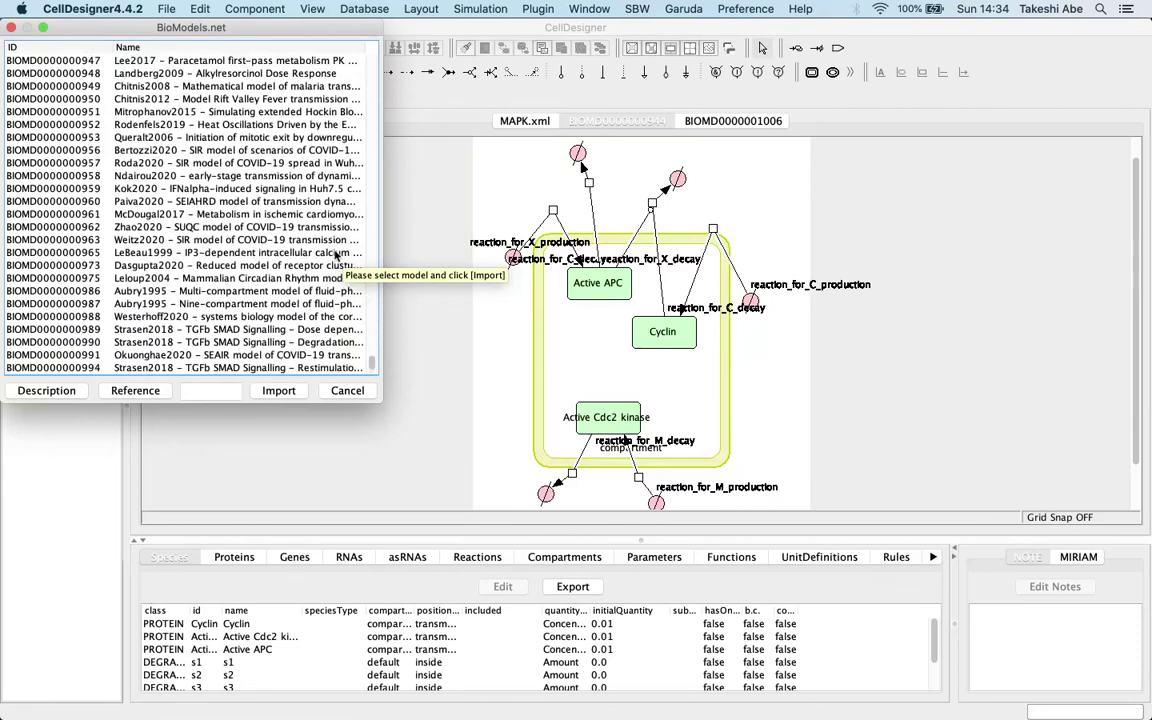
pyautogui.scroll(4, 336, 255)
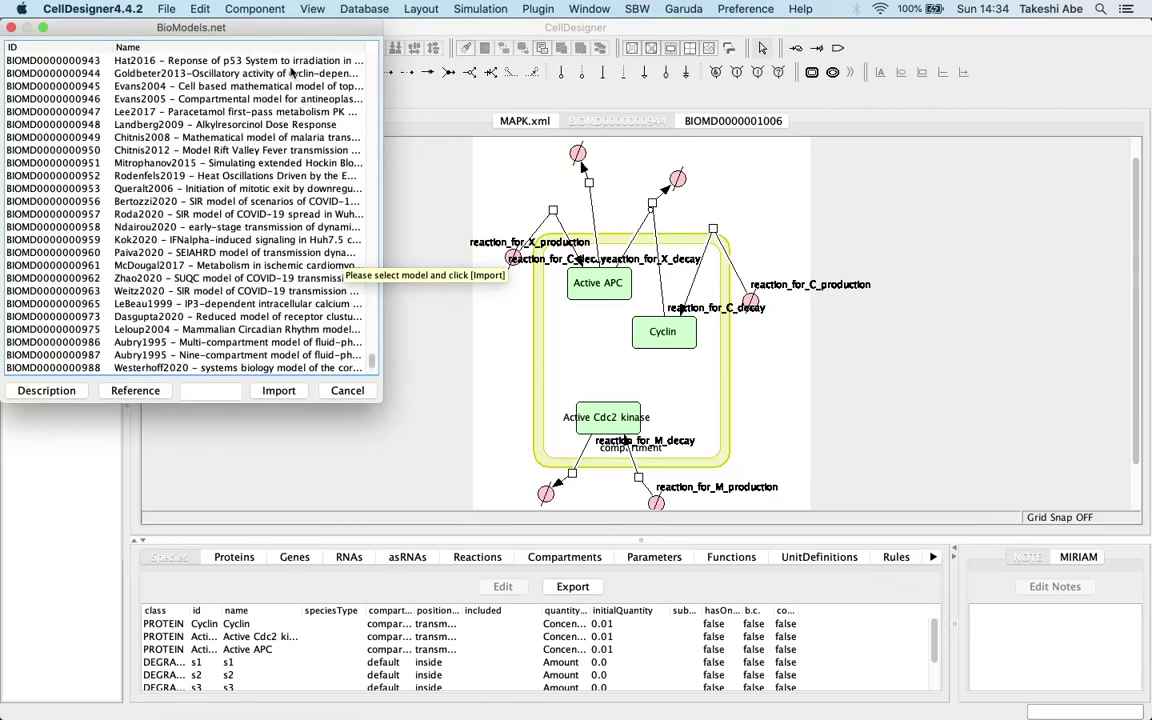
pyautogui.click(293, 73)
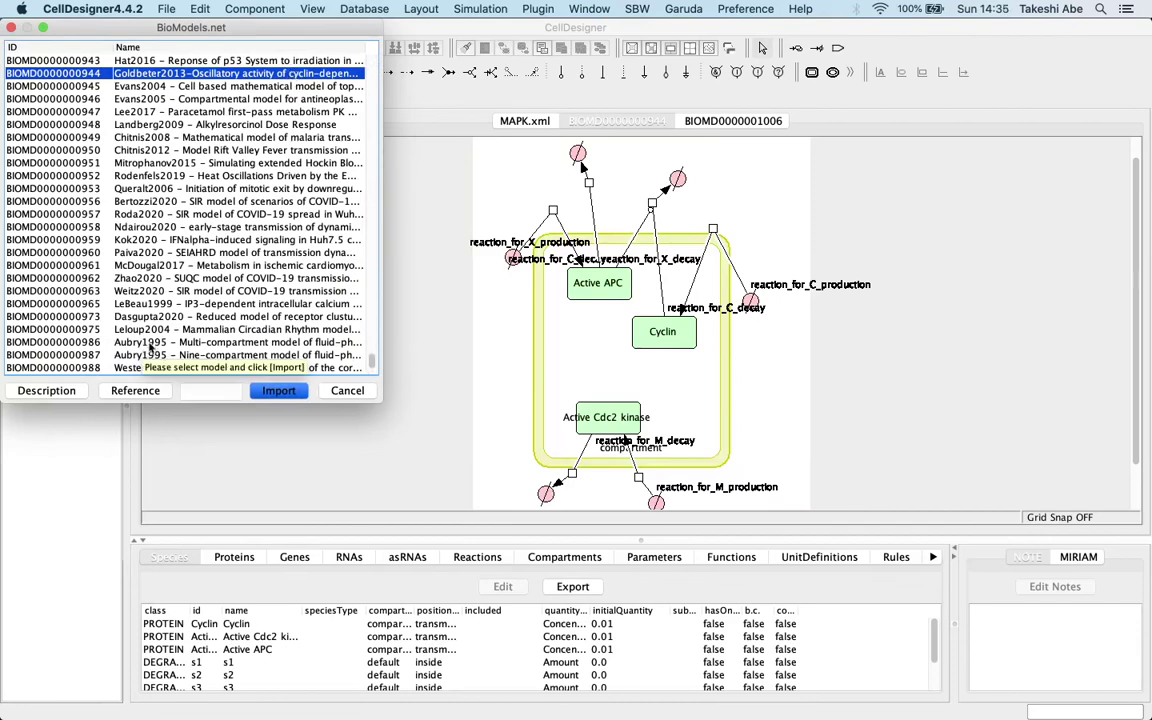
pyautogui.click(47, 391)
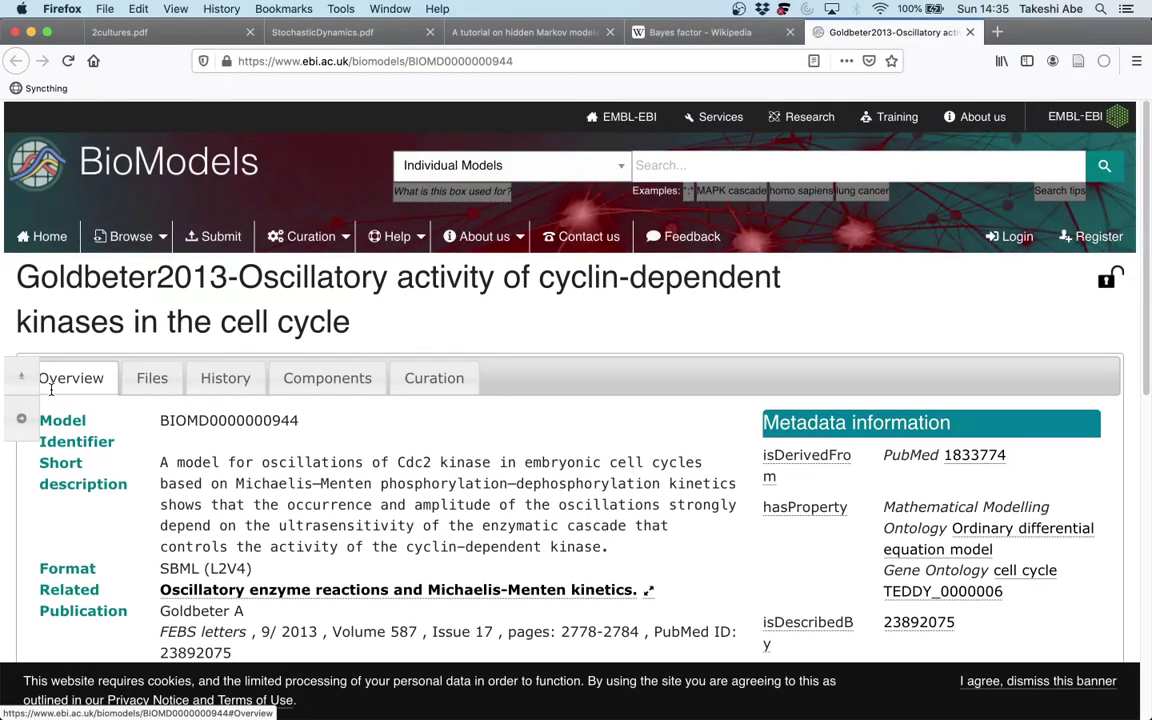
pyautogui.scroll(-5, 266, 455)
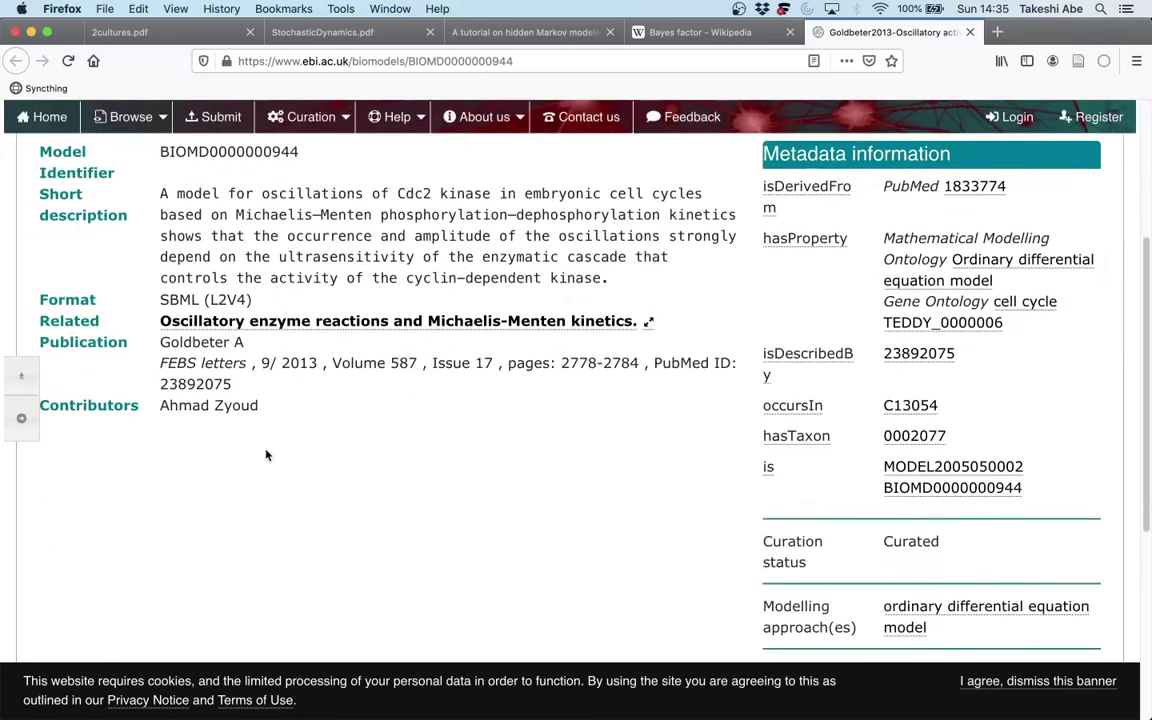